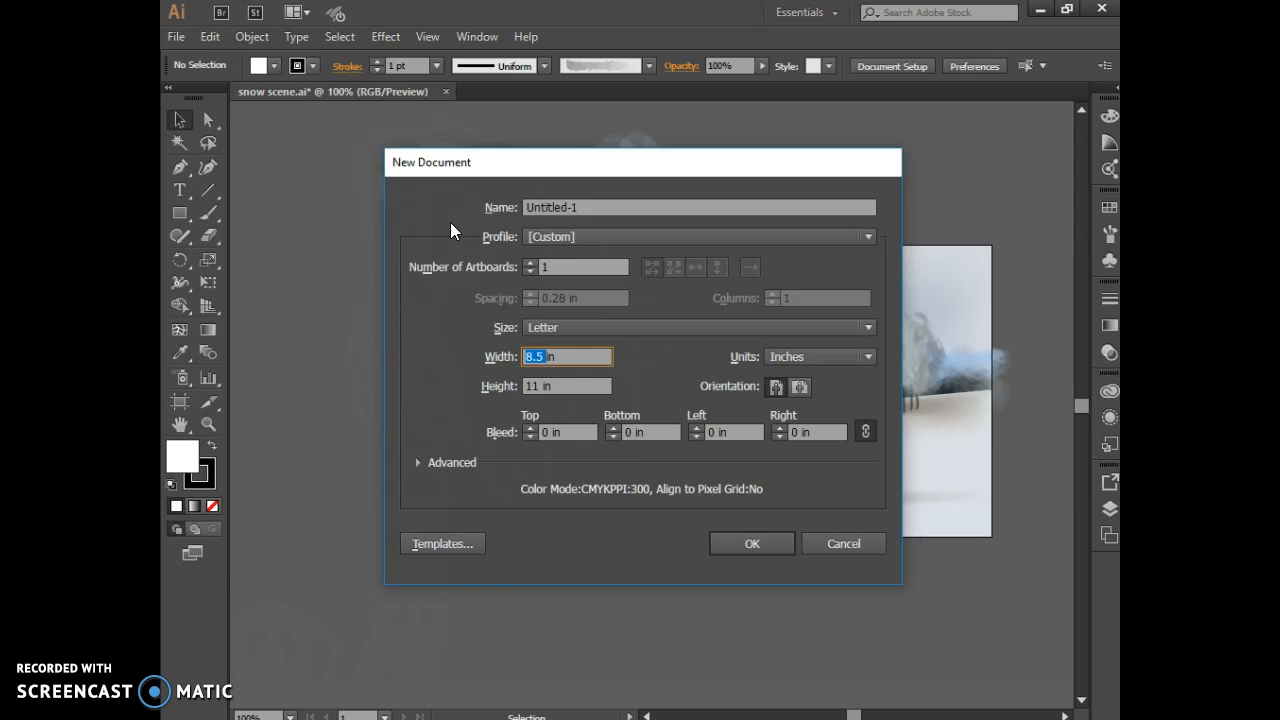
- Create a new single-artboard document 4 inches wide and 6 inches high
type("6")
double_click(531, 386)
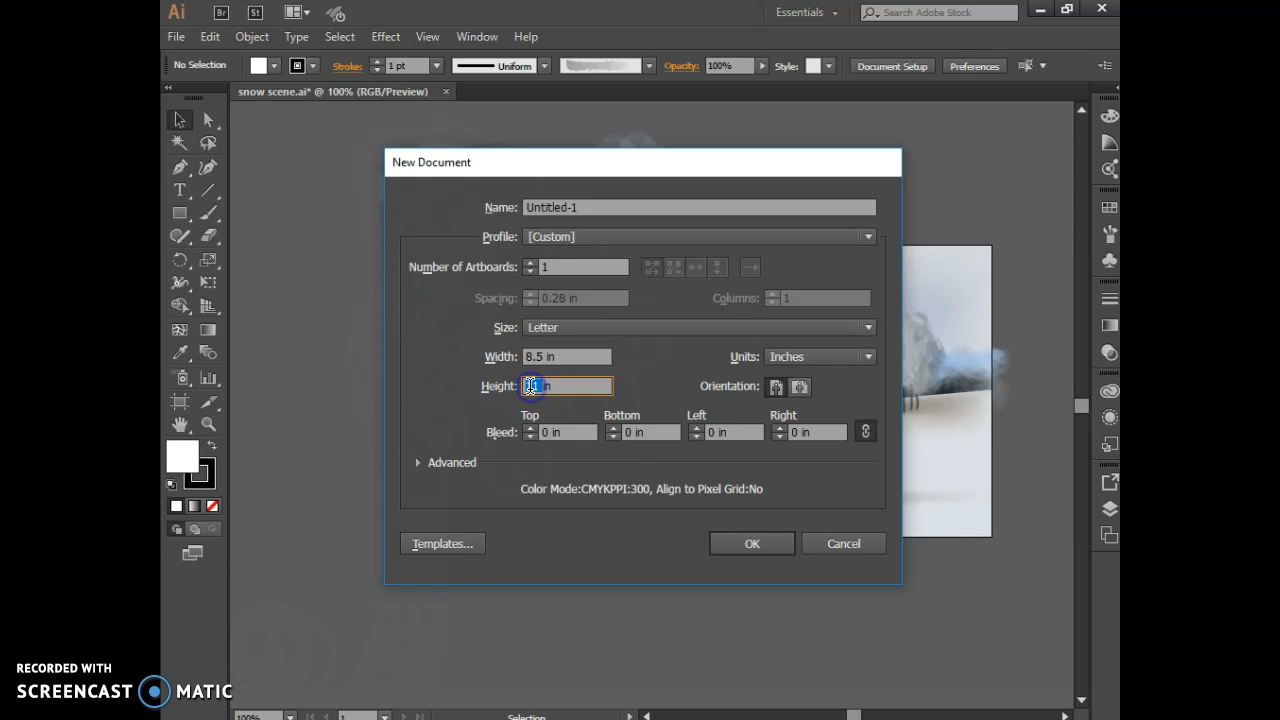
type("6")
double_click(538, 358)
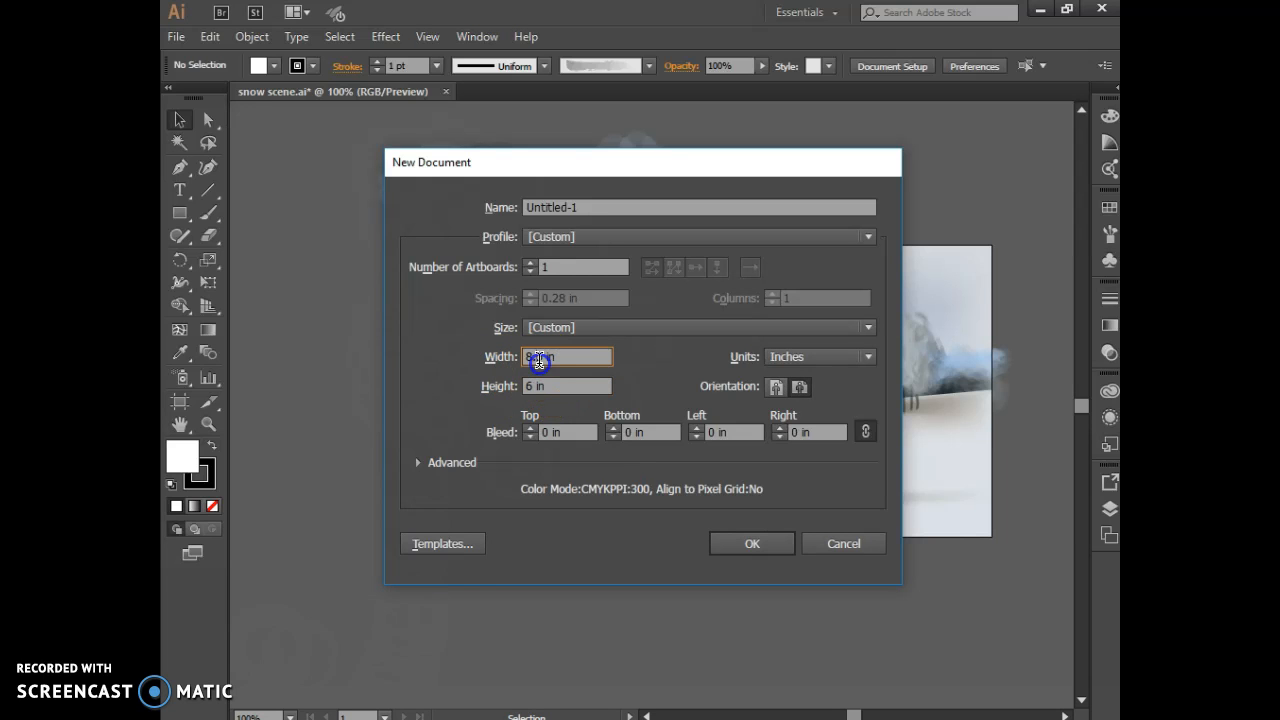
type("6")
left_click(723, 535)
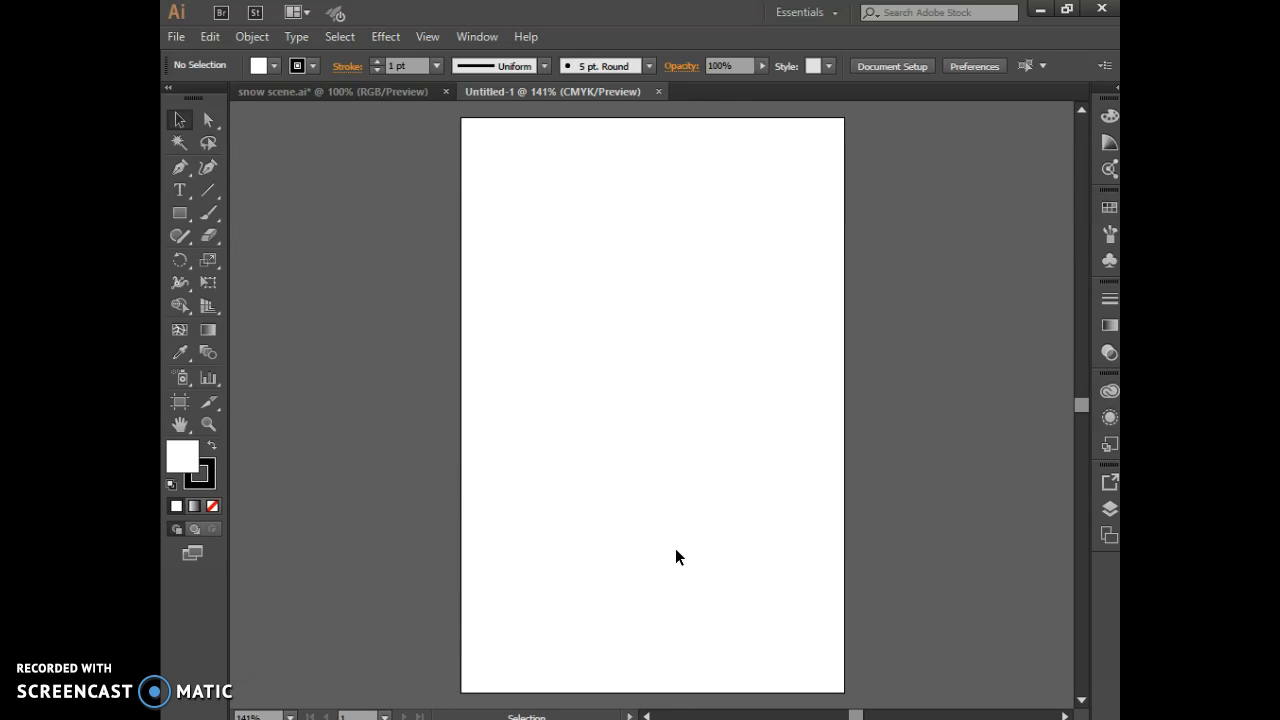
- Switch to the browser and copy the public domain clip art image of the red, green and blue Christmas ornaments
key("alt+Tab")
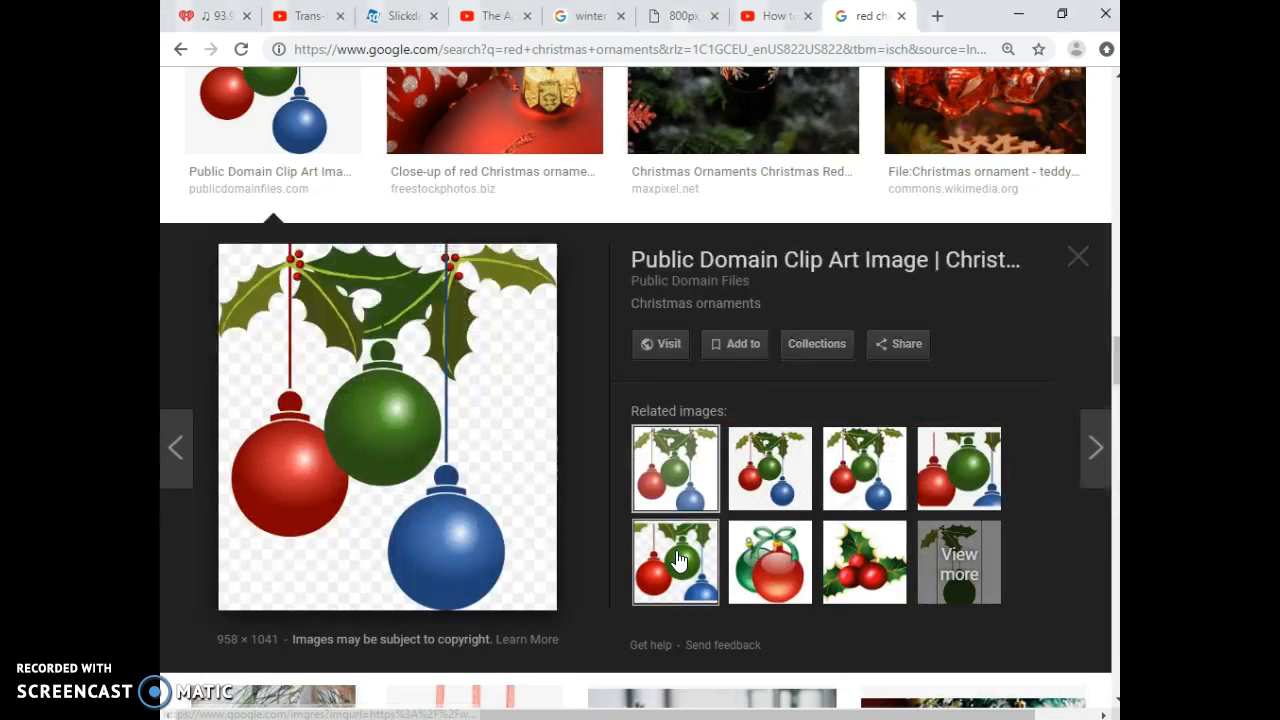
right_click(413, 438)
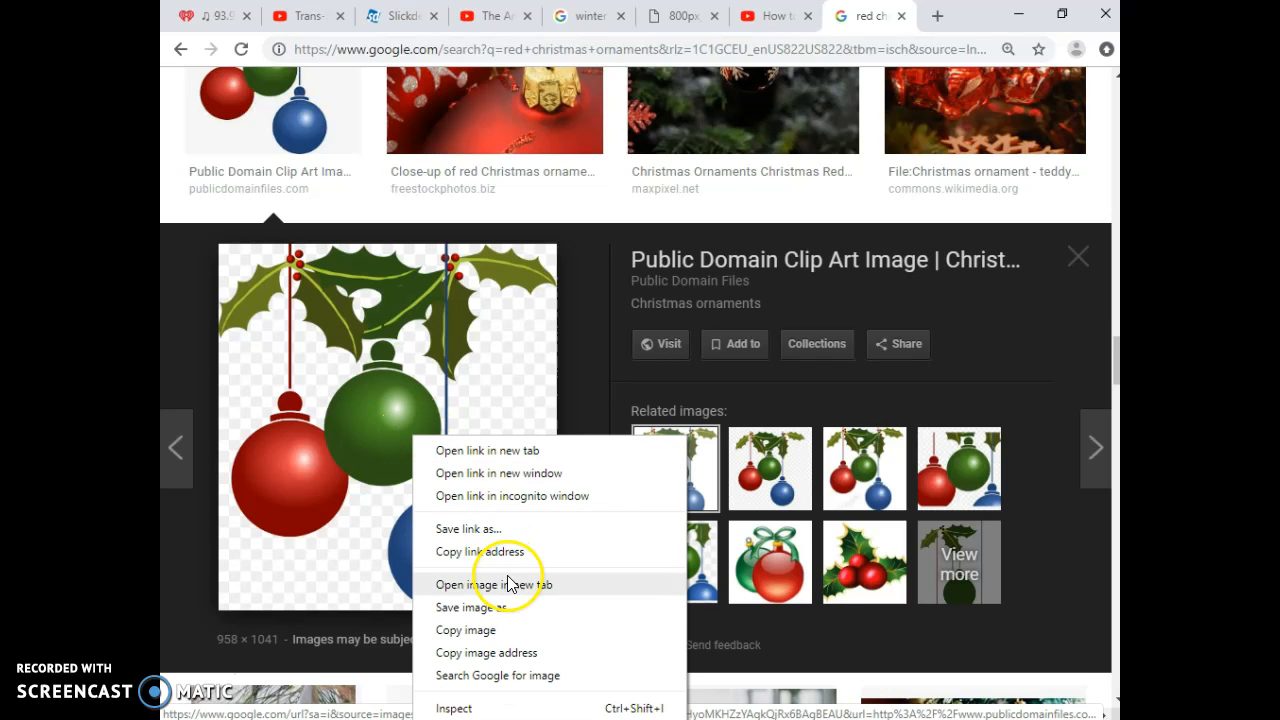
left_click(507, 631)
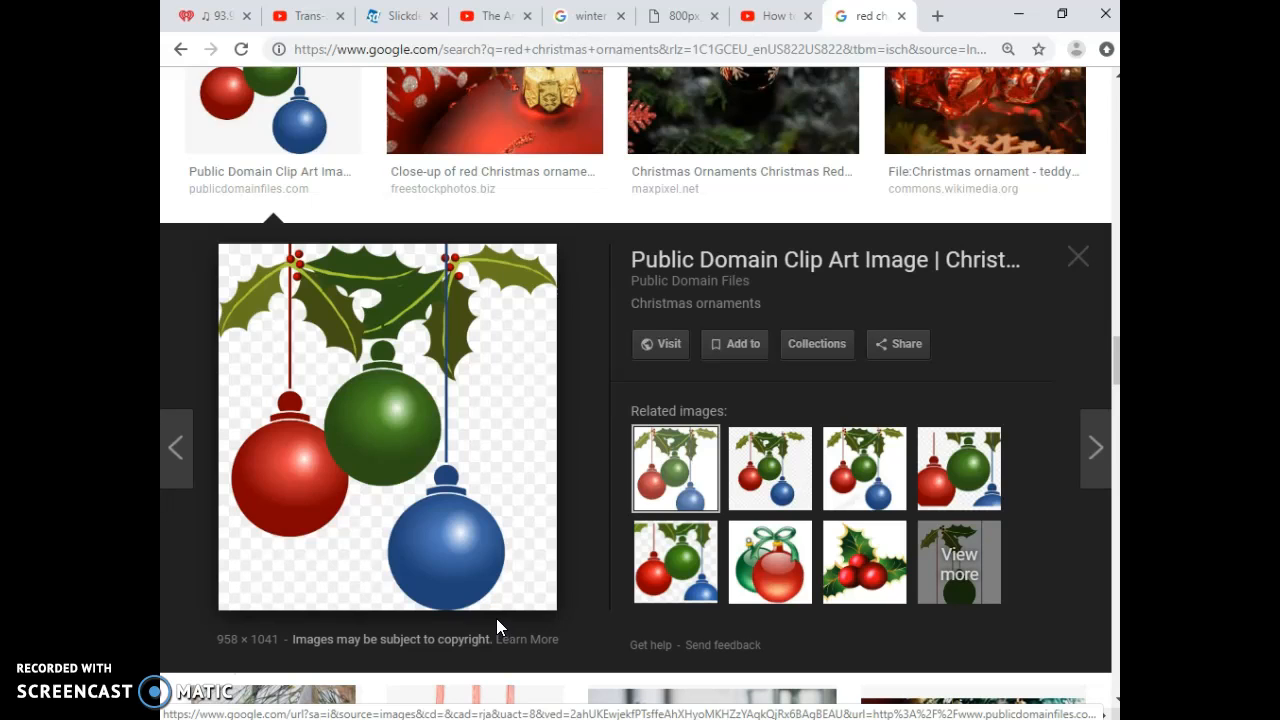
- Switch back to Illustrator and paste the copied ornaments image into the blank document
key("alt+Tab")
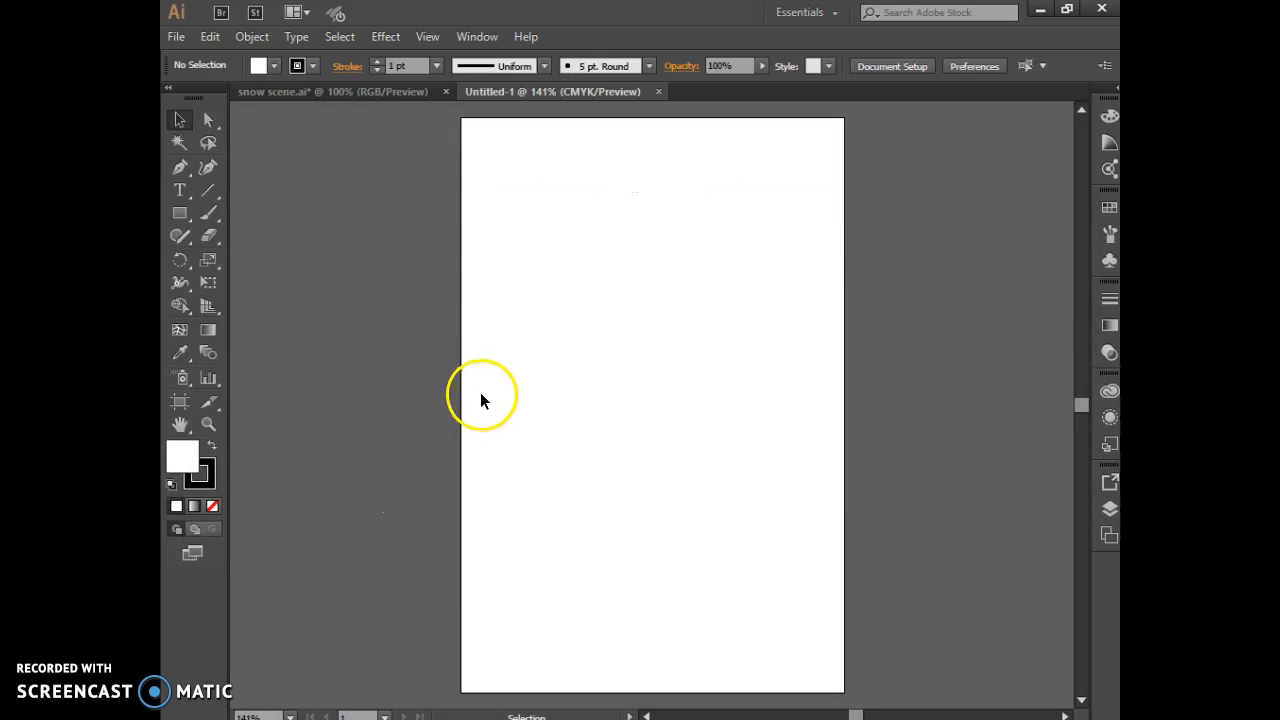
left_click(211, 39)
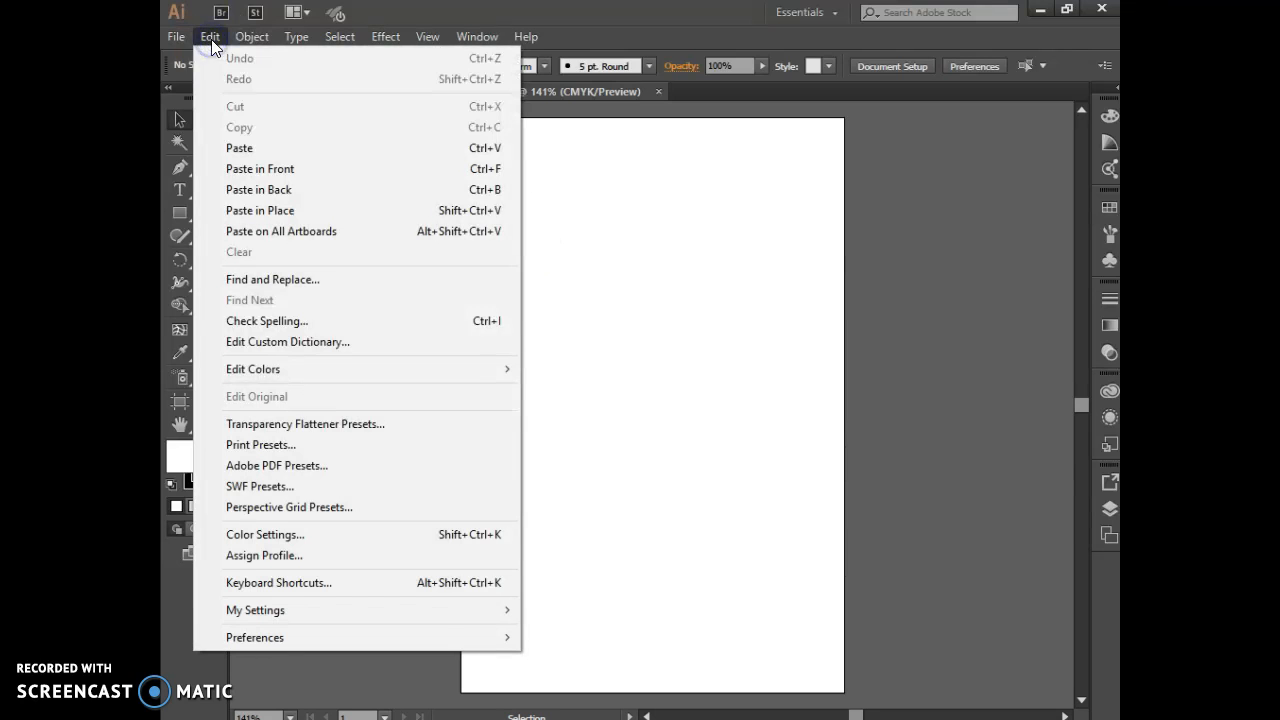
left_click(239, 149)
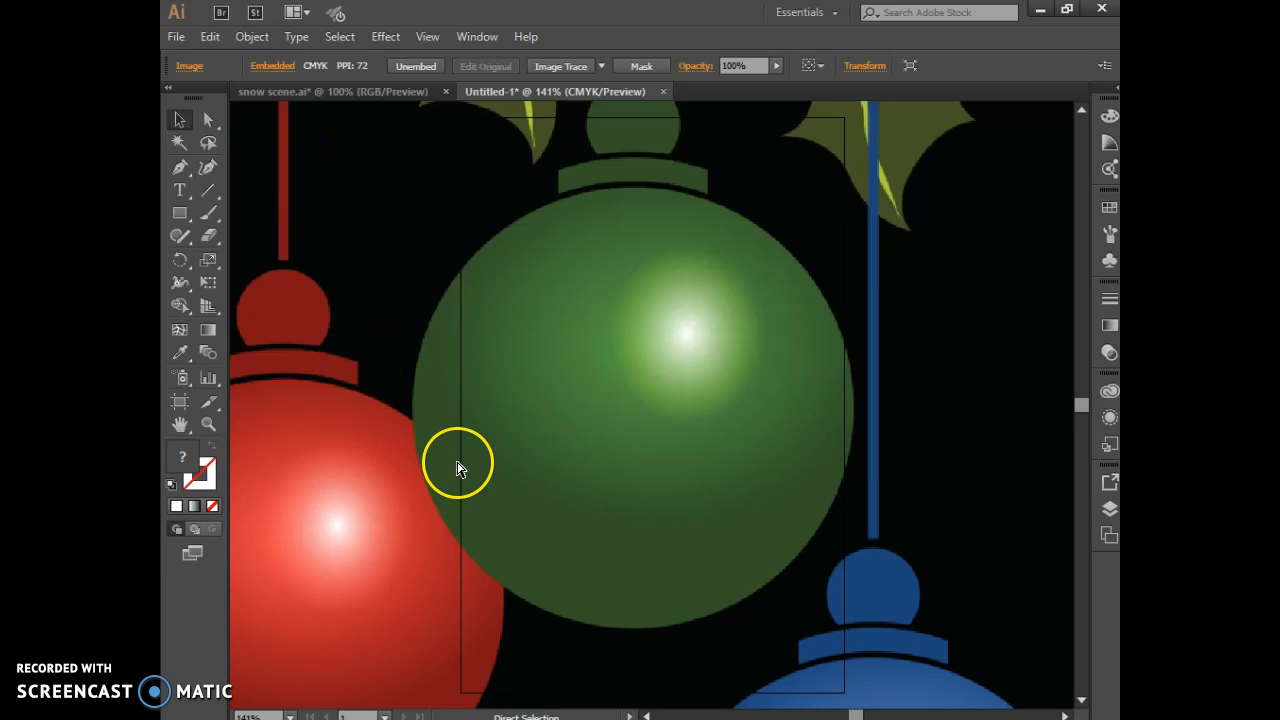
- Scale the ornaments image down proportionally so its width matches the artboard
key("ctrl+minus")
key("ctrl+minus")
key("ctrl+minus")
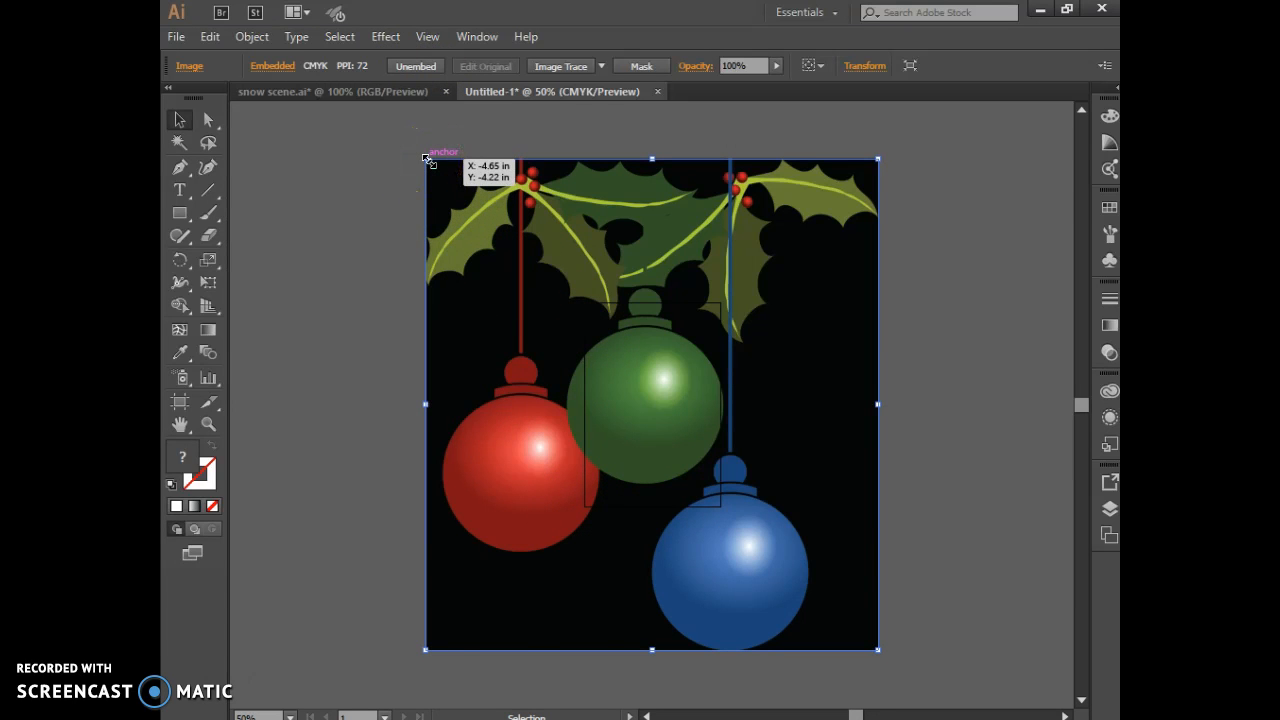
left_click_drag(428, 158, 583, 321)
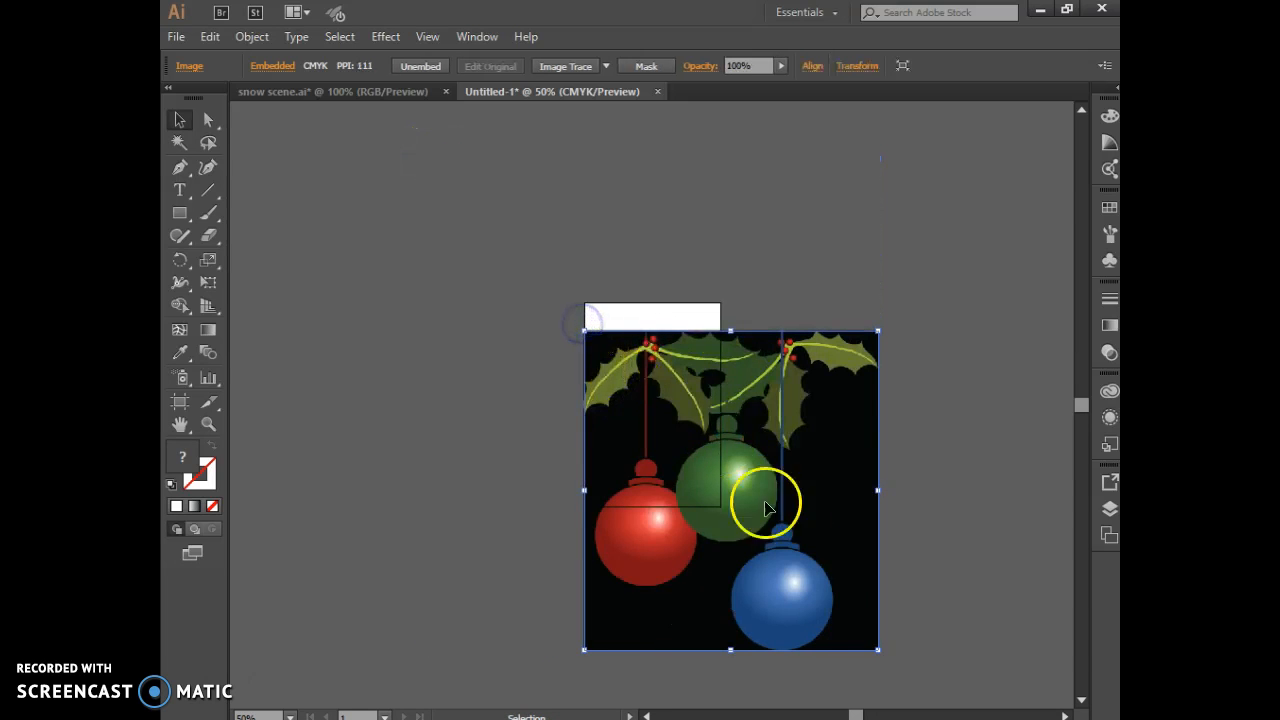
left_click_drag(878, 648, 782, 642)
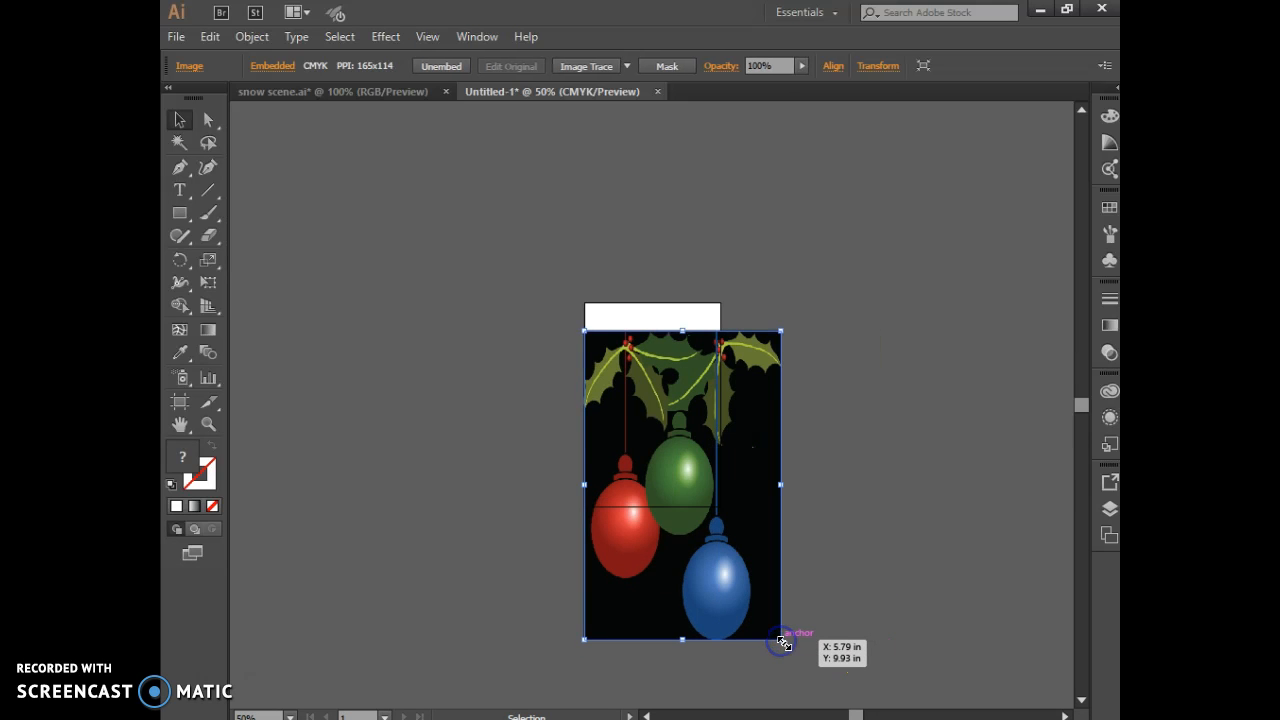
key("ctrl+z")
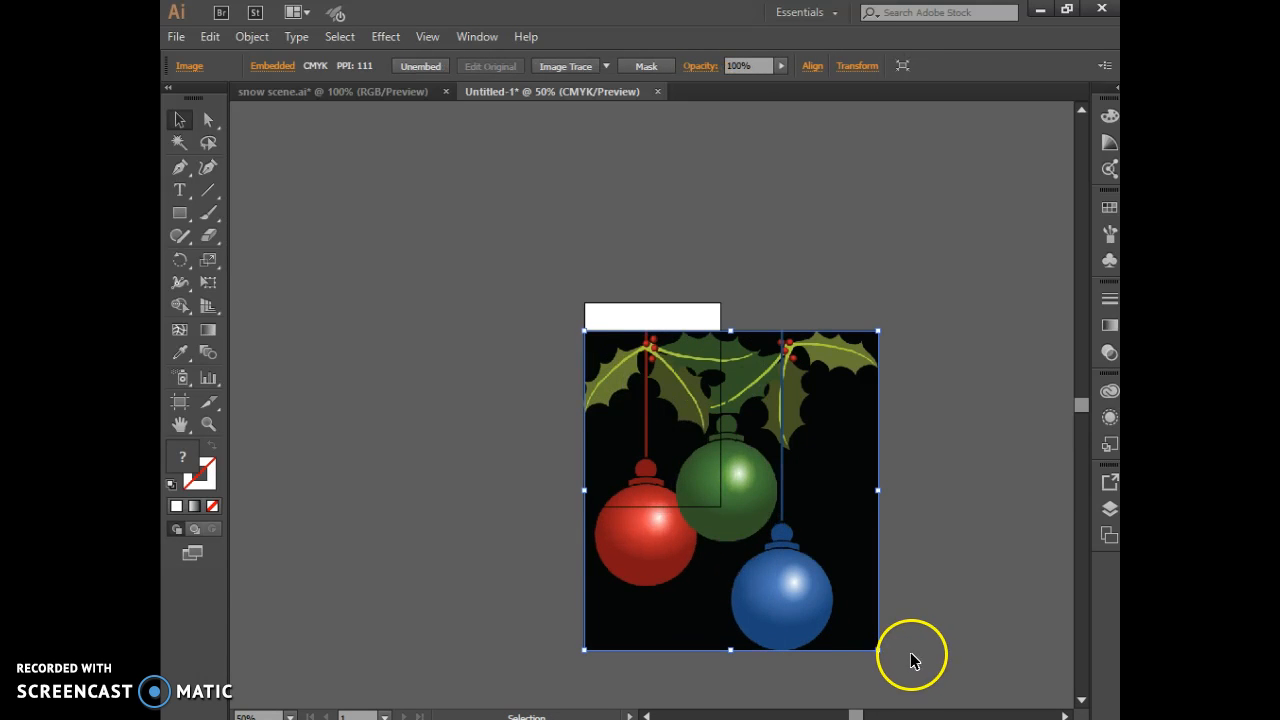
left_click_drag(878, 650, 750, 483)
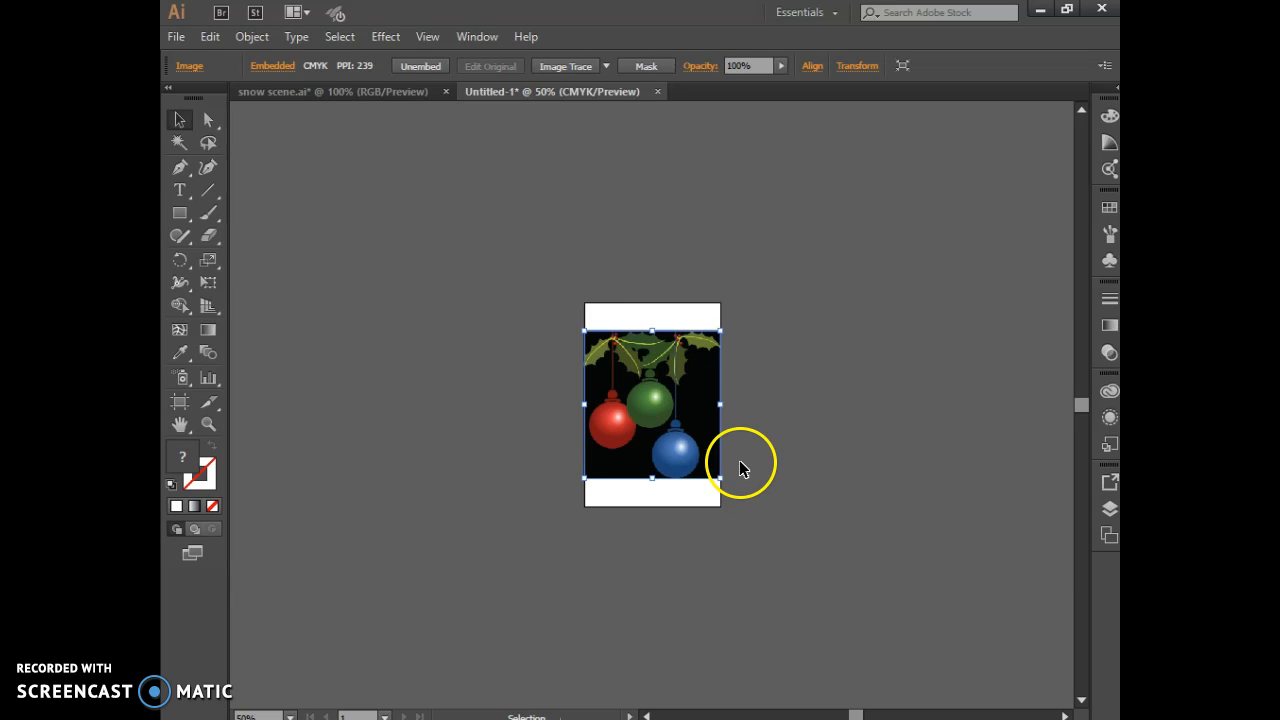
- Adjust the vertical position of the ornaments image on the artboard and deselect it
key("ctrl+plus")
key("ctrl+plus")
key("ctrl+plus")
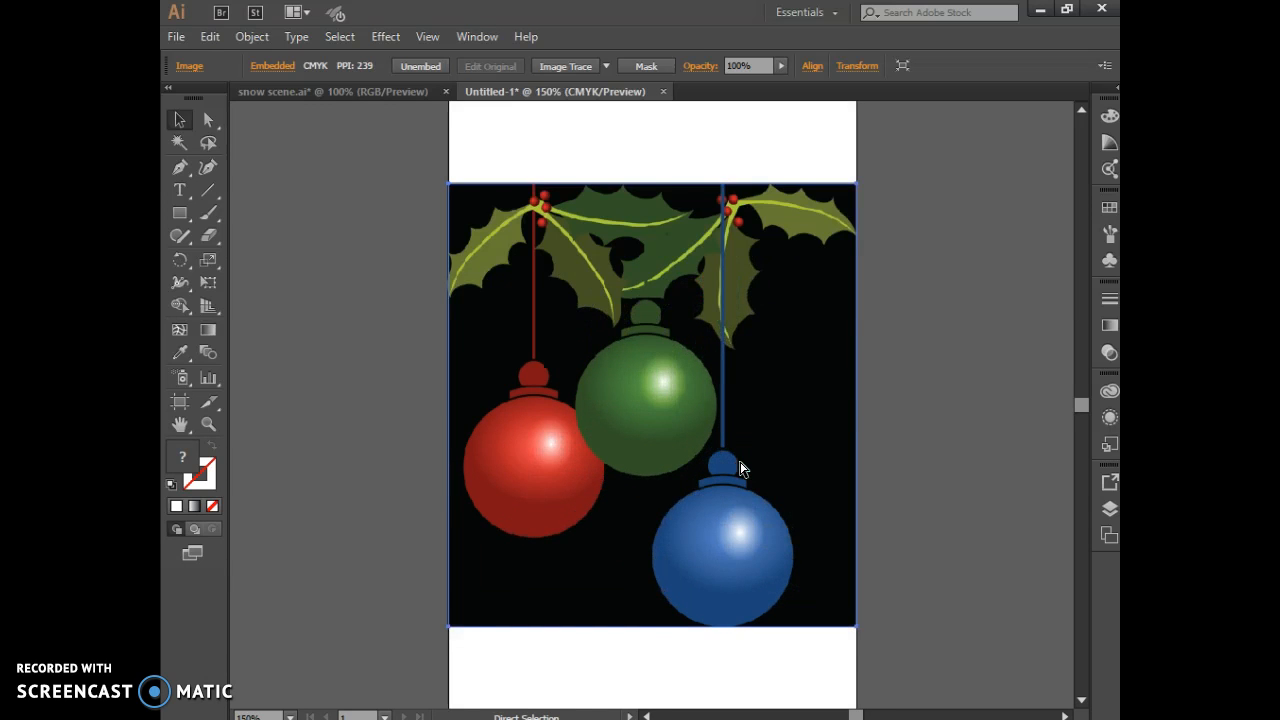
left_click_drag(649, 466, 648, 383)
key("ctrl+z")
left_click_drag(674, 426, 674, 490)
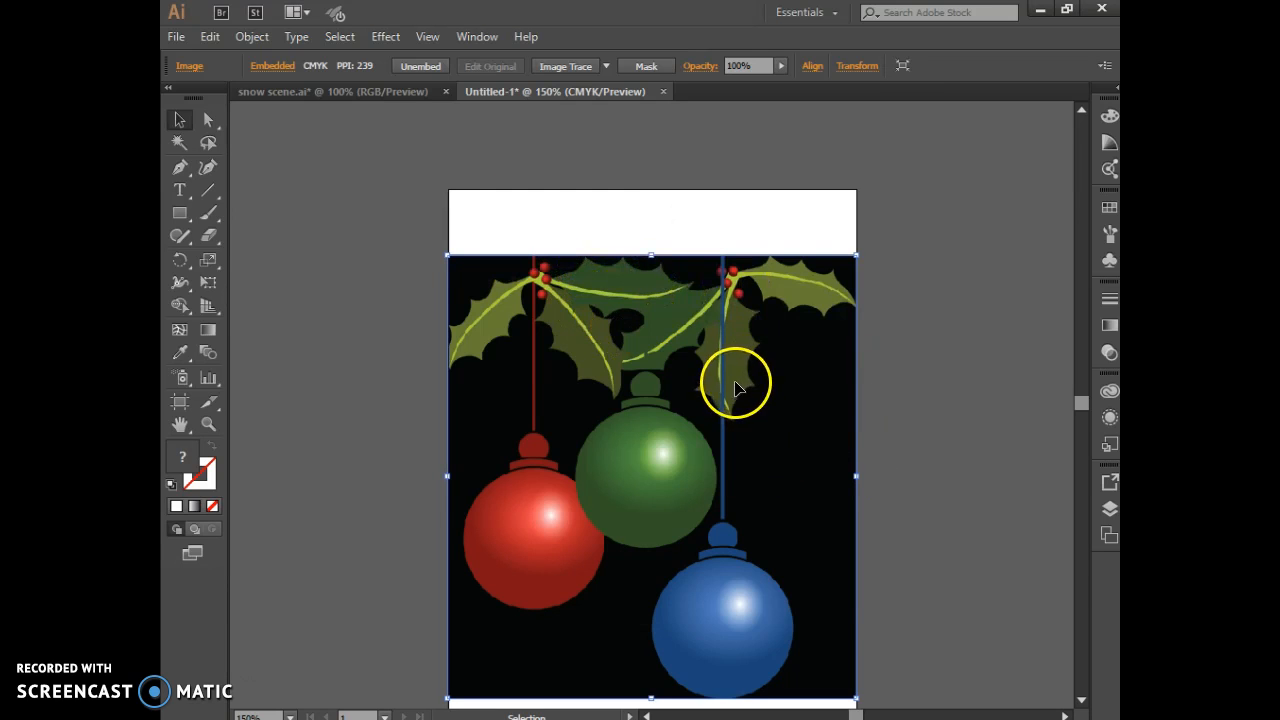
left_click(925, 450)
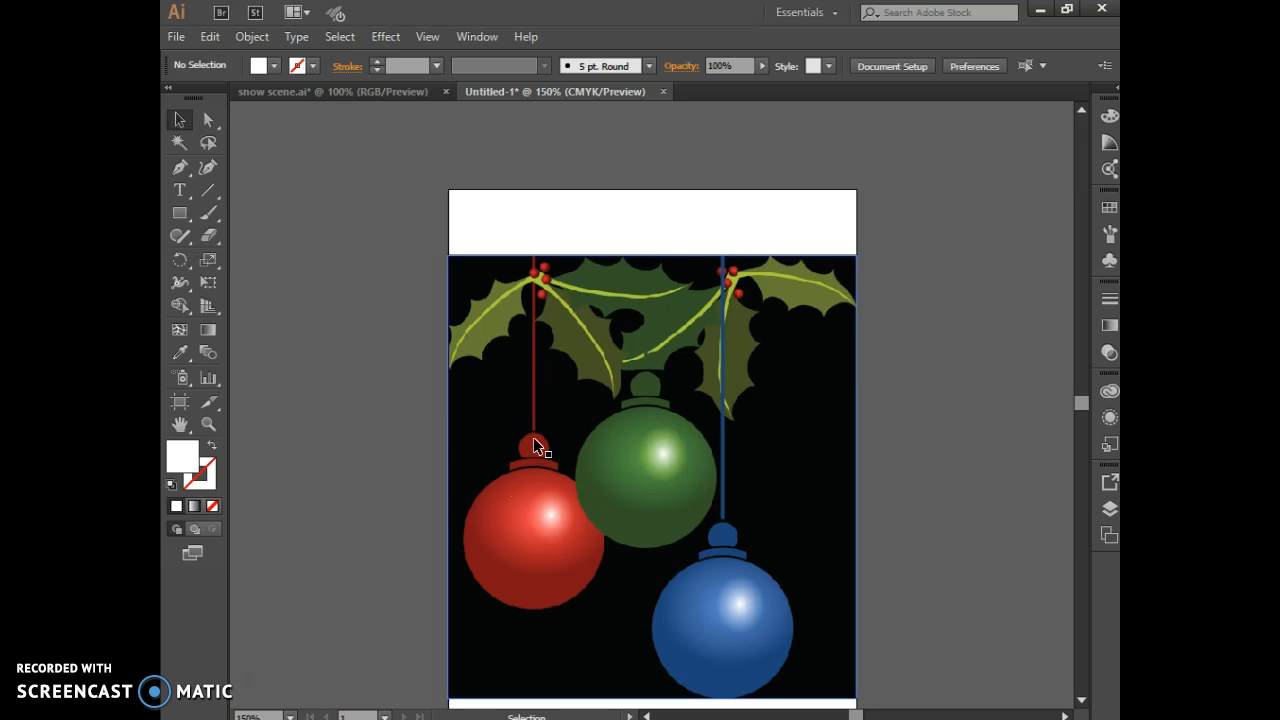
- Draw a circle about 1.38 in across over the blue ornament's ball with the Ellipse tool and fill it with bright pink (#EC008C)
scroll(525, 592, "down", 1)
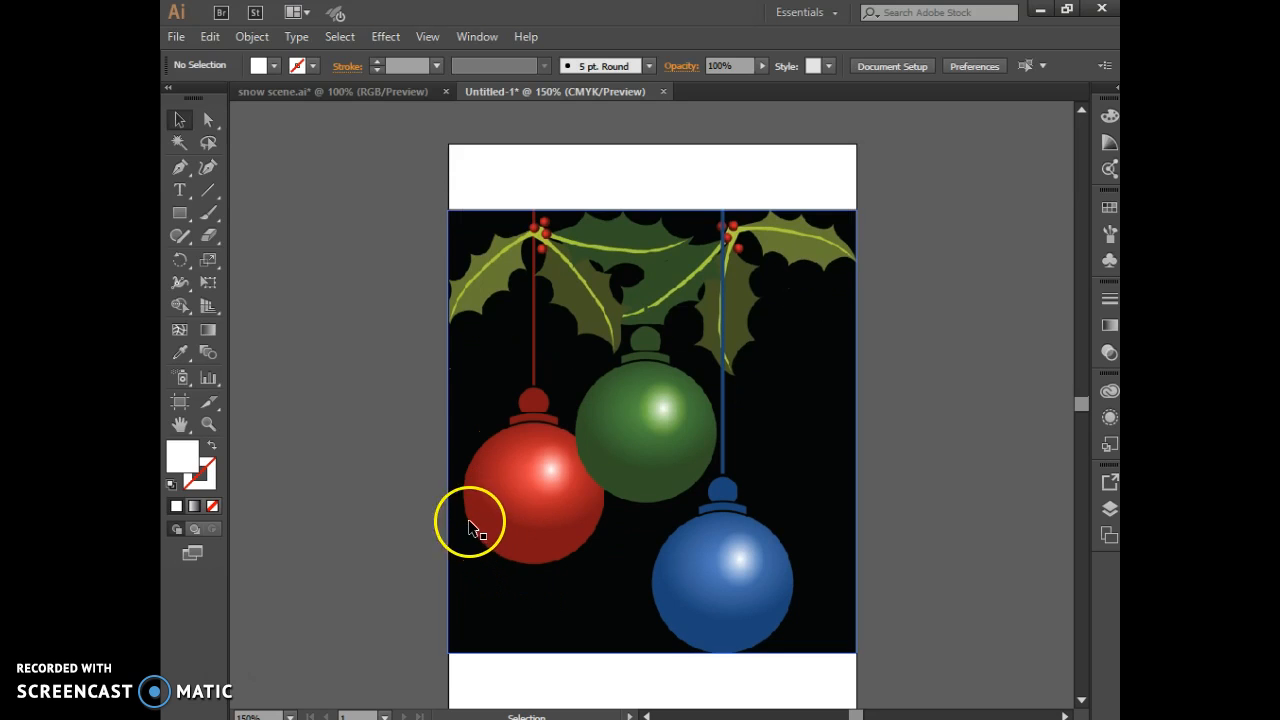
left_click_drag(180, 213, 230, 260)
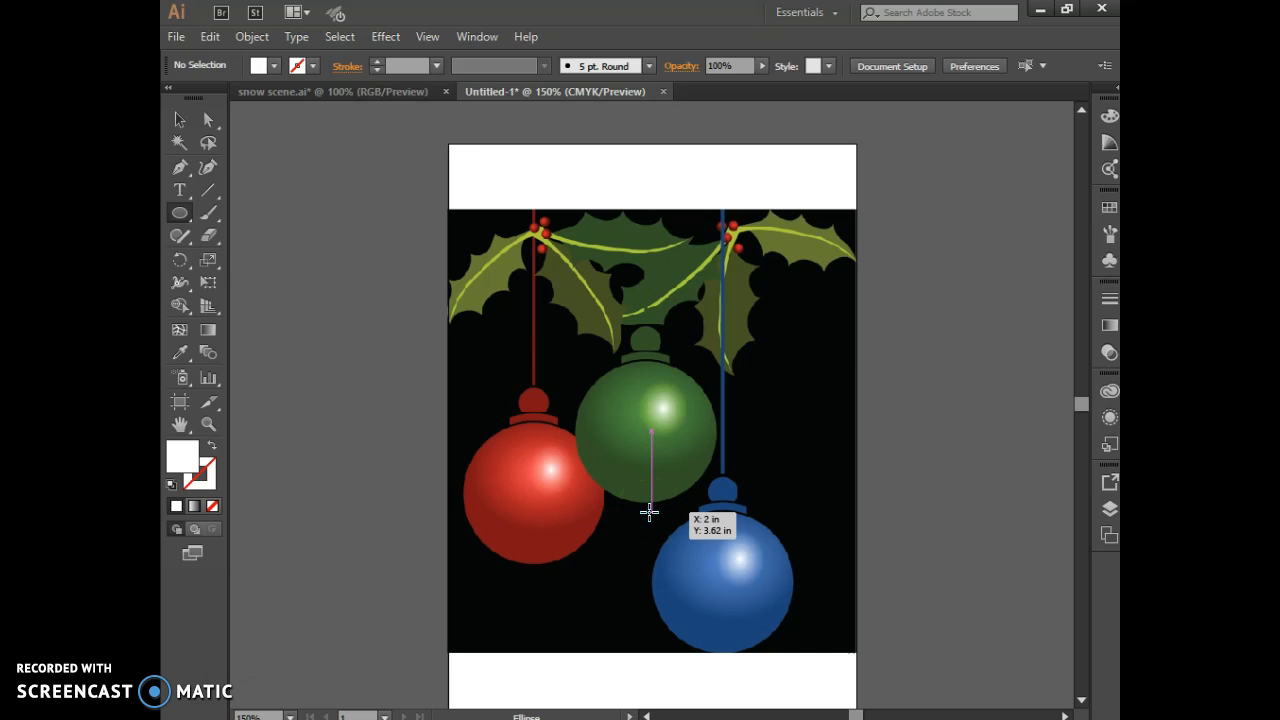
left_click_drag(649, 512, 760, 651)
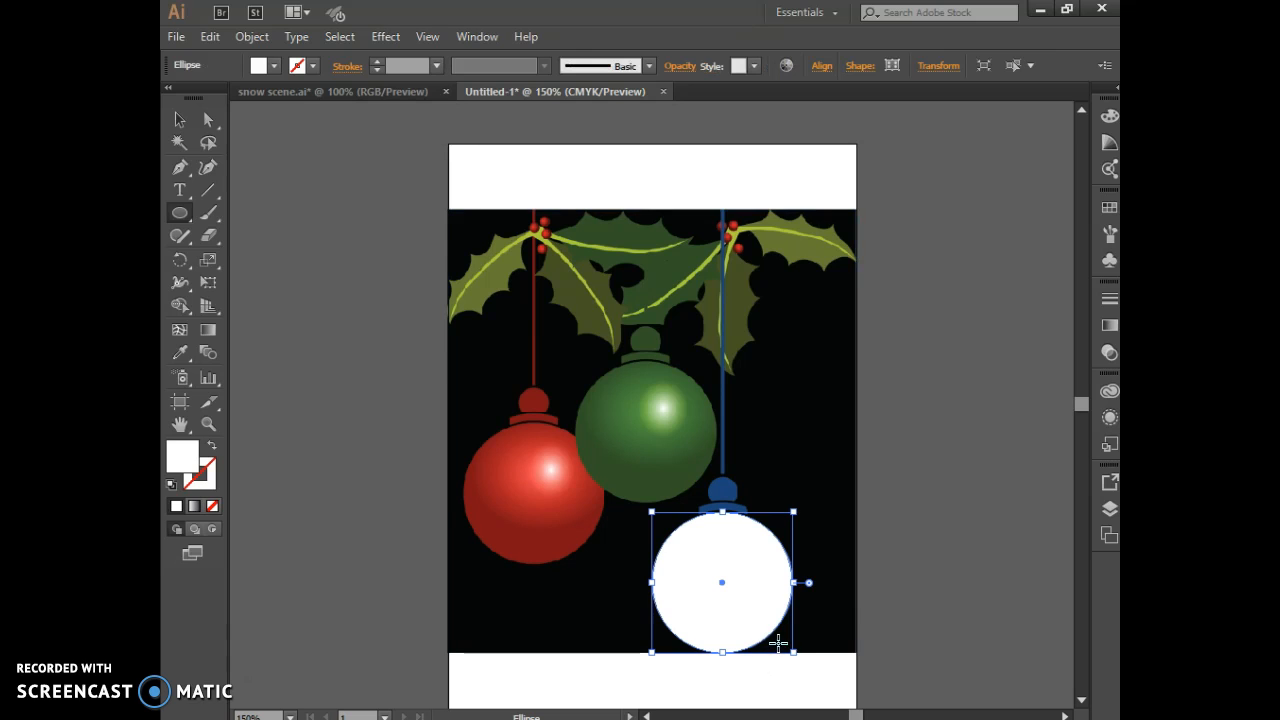
left_click(274, 65)
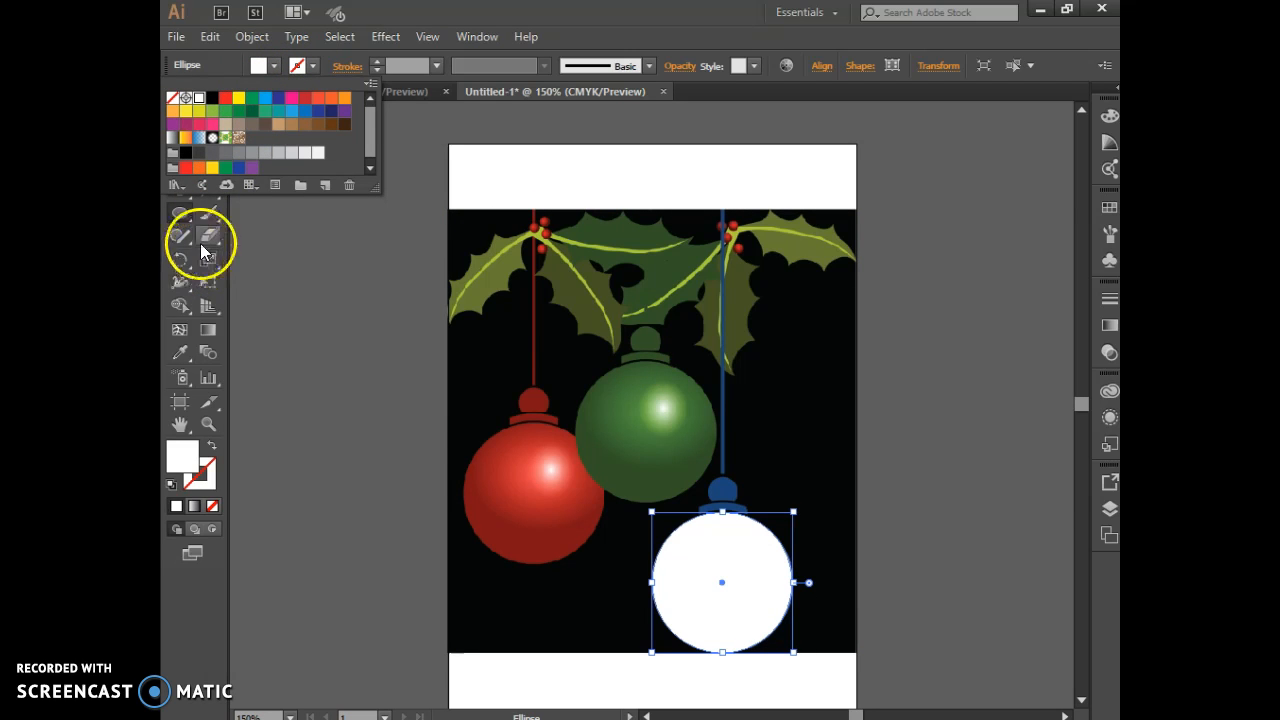
left_click(298, 94)
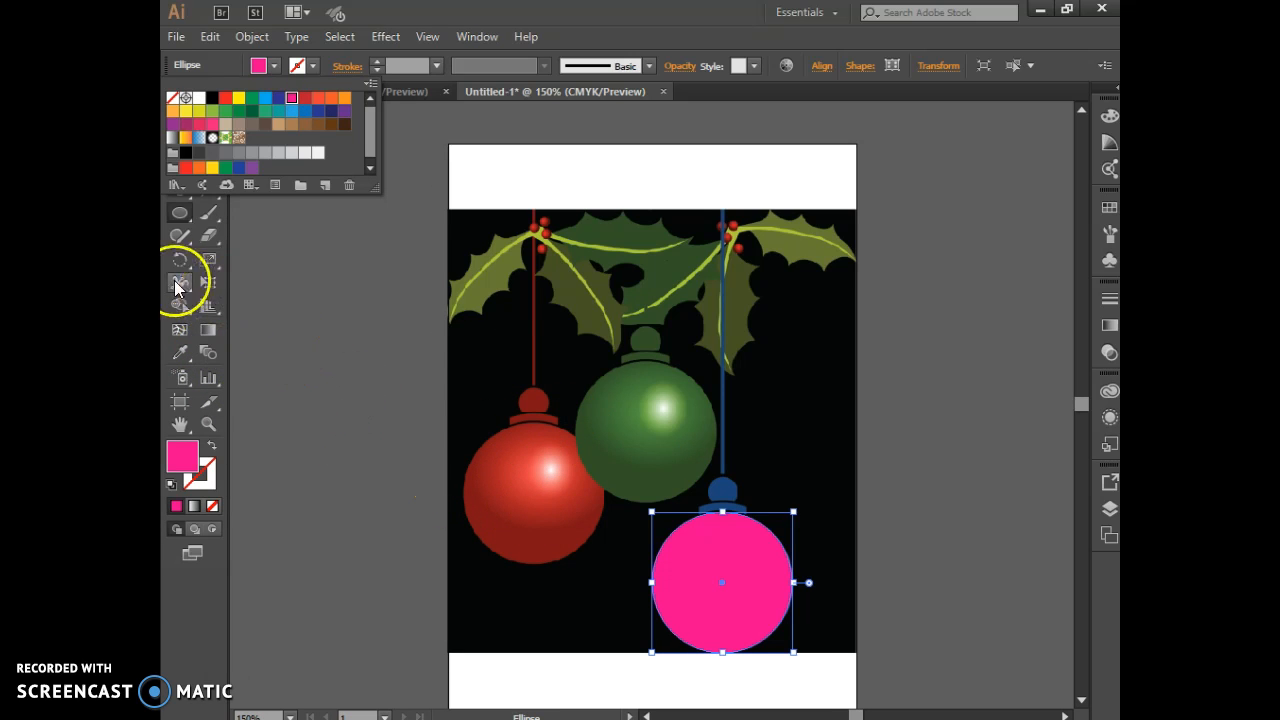
left_click(186, 331)
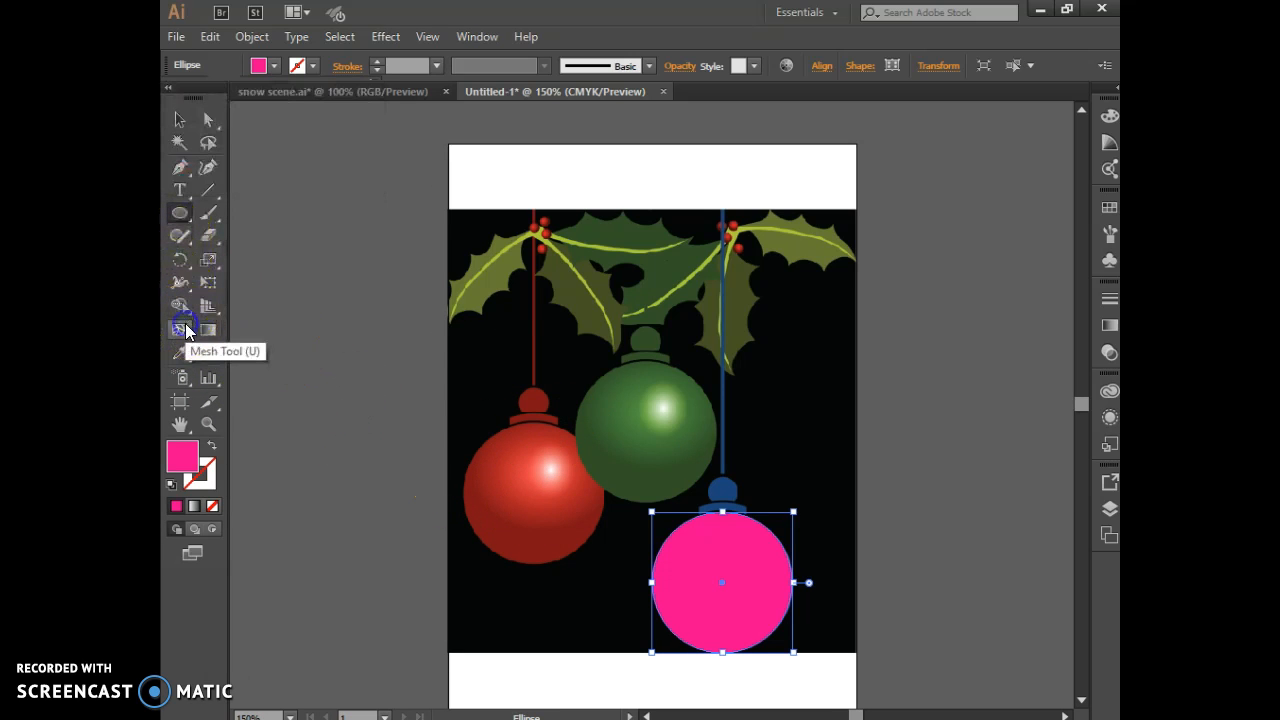
left_click(744, 566)
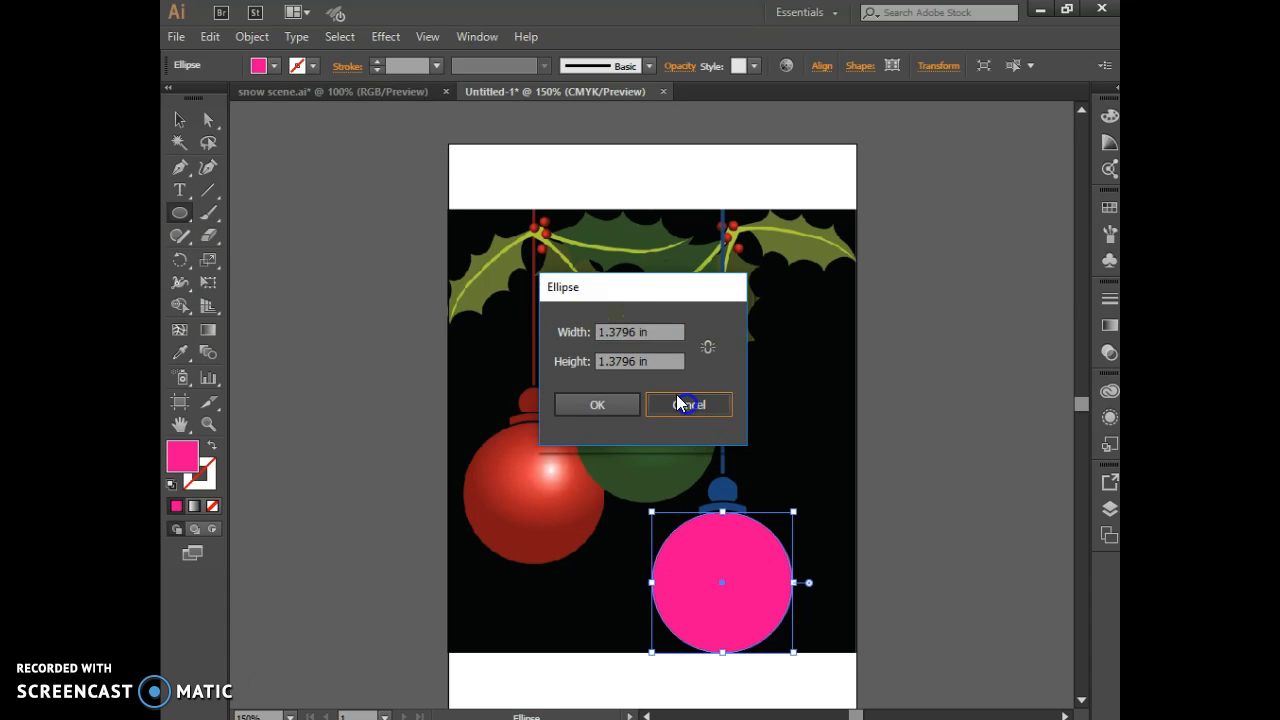
left_click(688, 405)
- Add two Mesh tool points to the pink circle, one in its upper-right area and one in its lower-left area
left_click(180, 119)
left_click(833, 592)
left_click(951, 578)
left_click(751, 586)
left_click(179, 329)
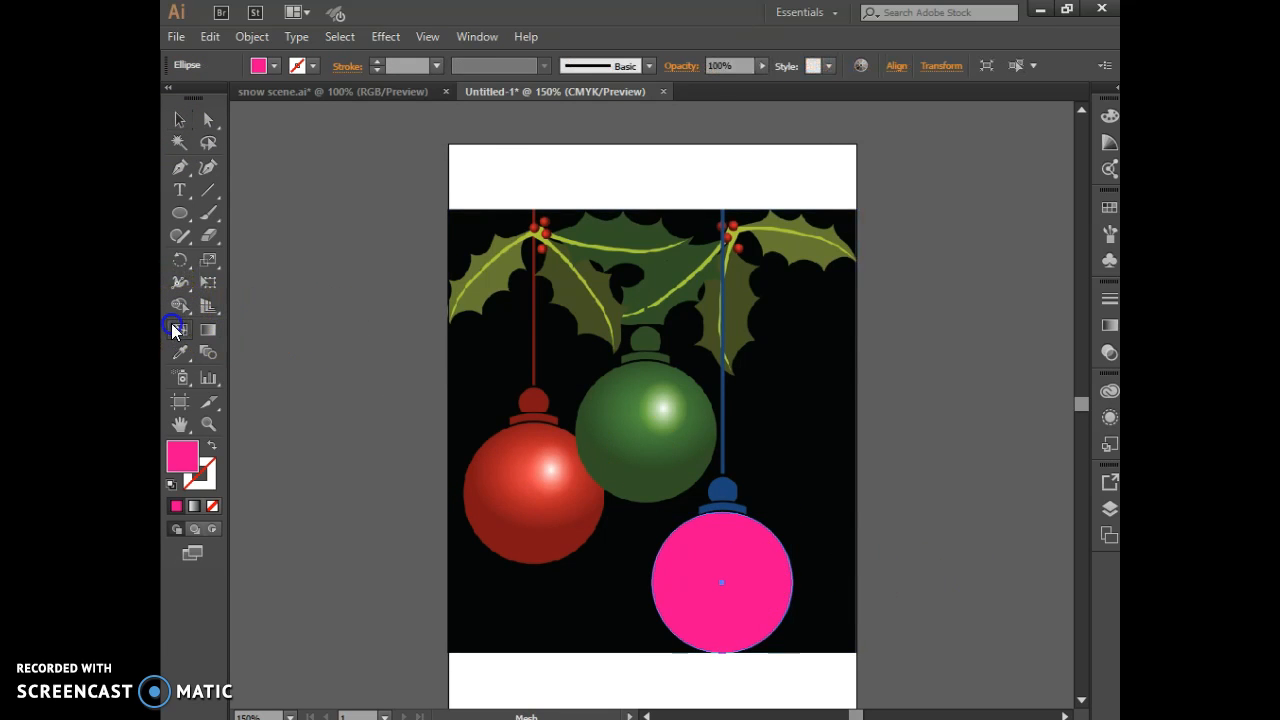
left_click(754, 557)
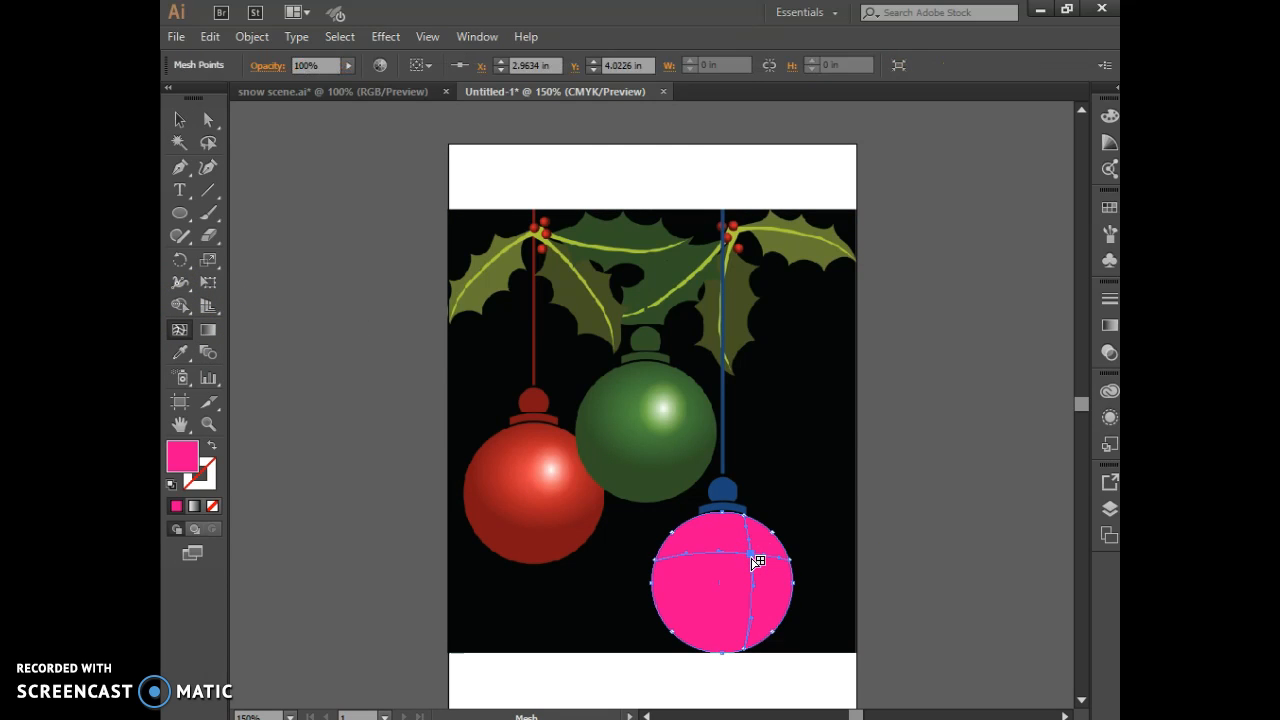
left_click(705, 605)
- Recolor the circle's upper-right mesh point to a very light pink as a highlight
left_click(207, 119)
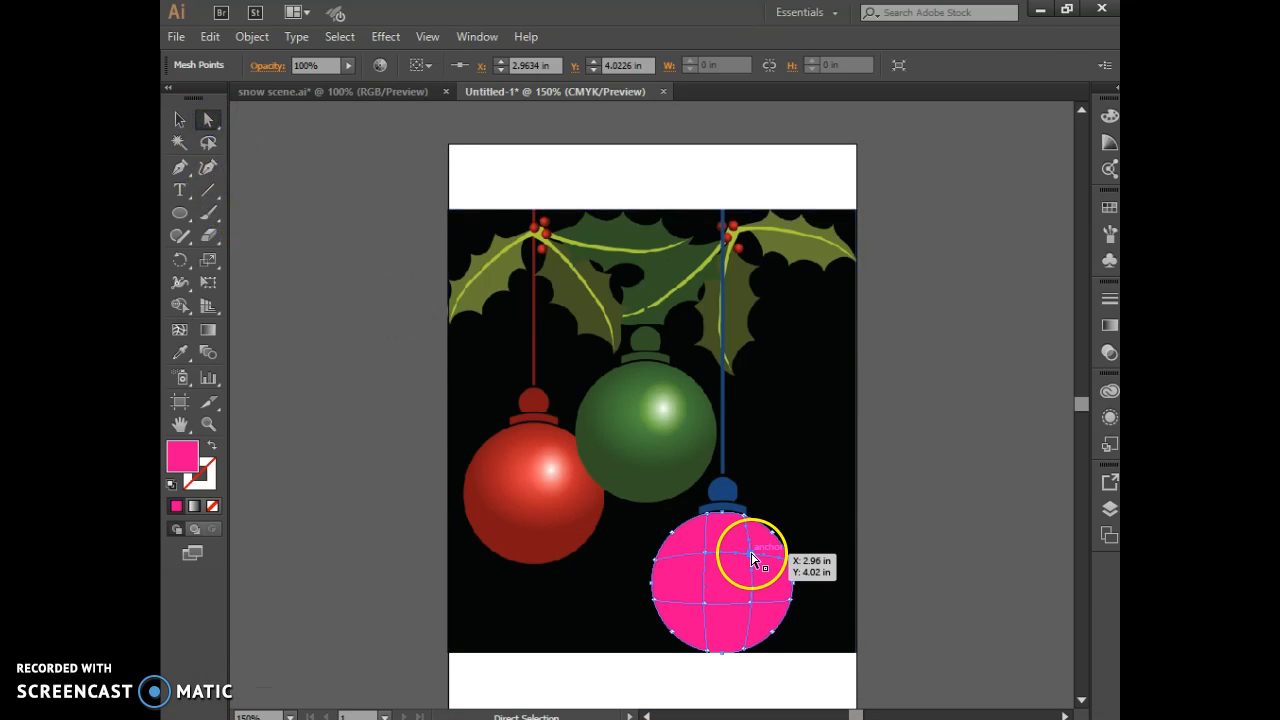
left_click(185, 462)
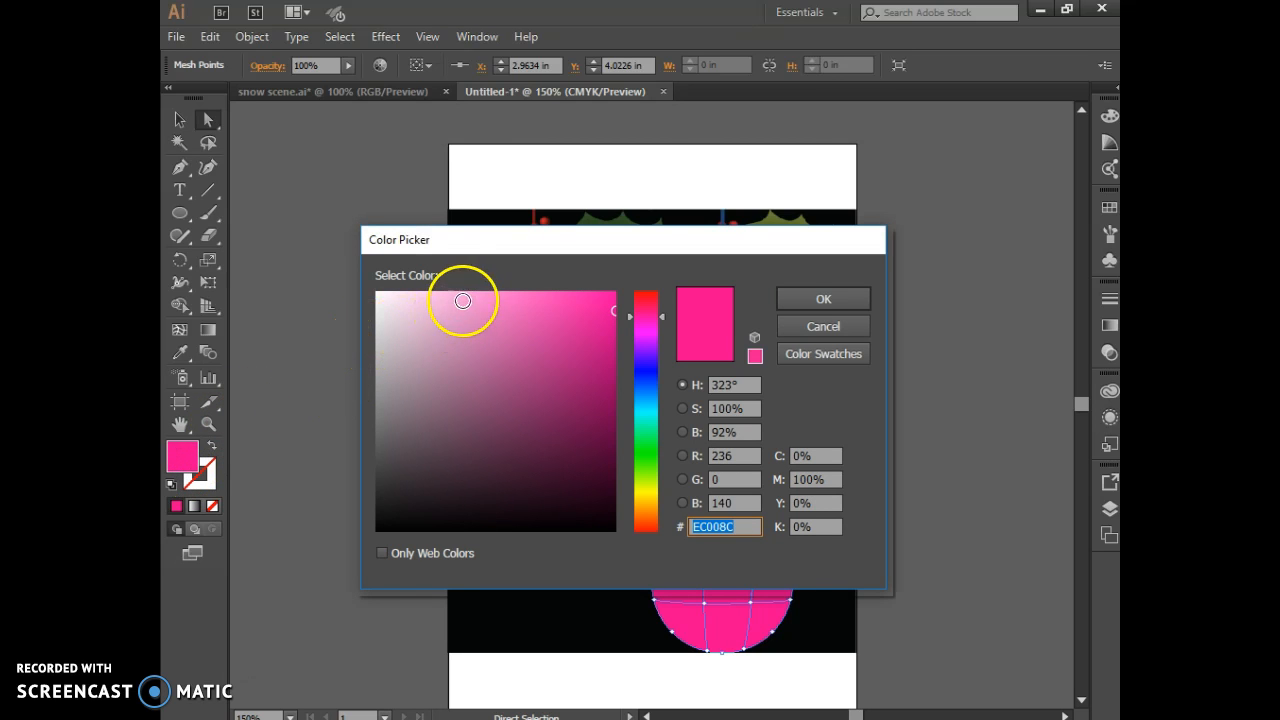
left_click(428, 297)
left_click(795, 299)
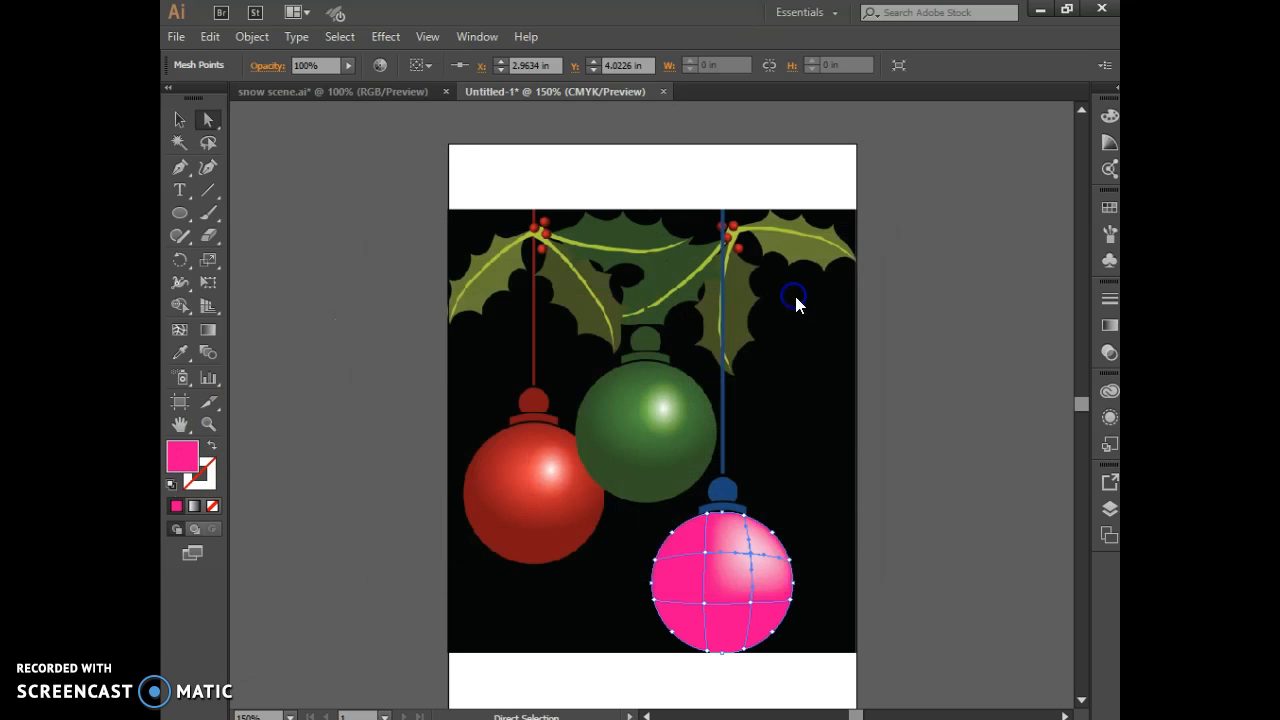
- Examine the circle's mesh by selecting its highlight, lower-left and bottom-edge anchor points one at a time
left_click(764, 557)
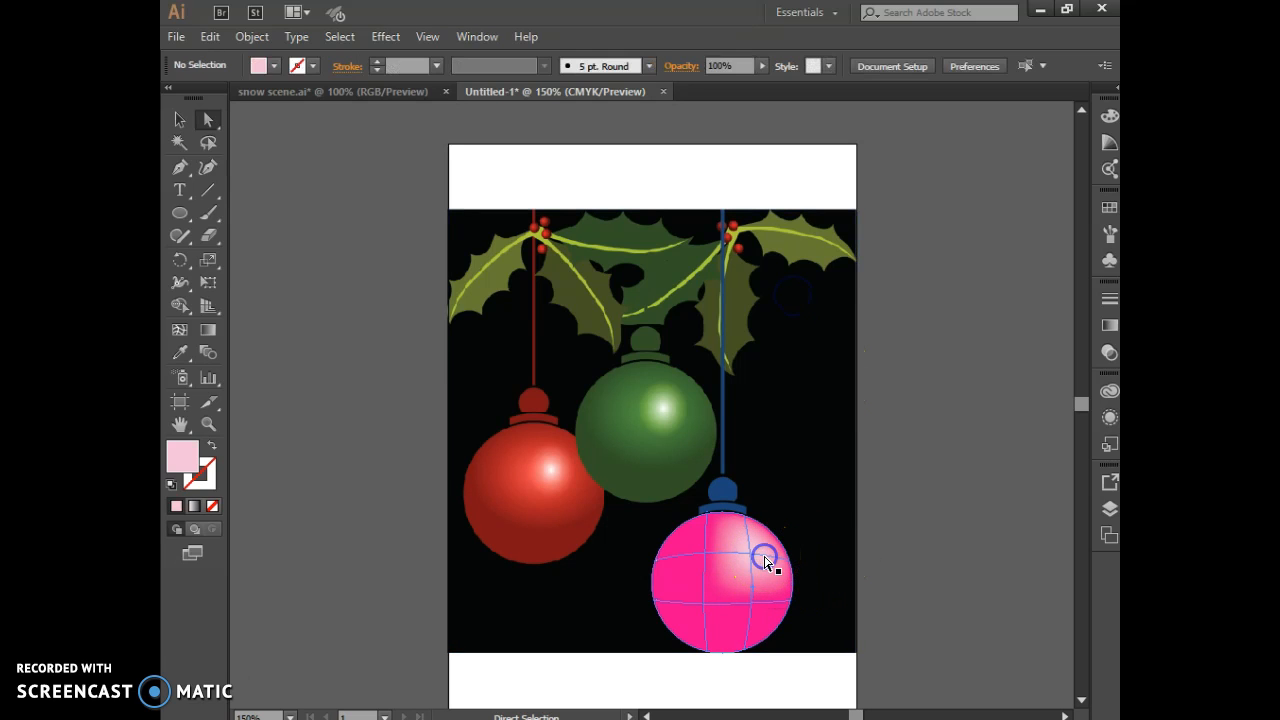
left_click(764, 557)
left_click(764, 557)
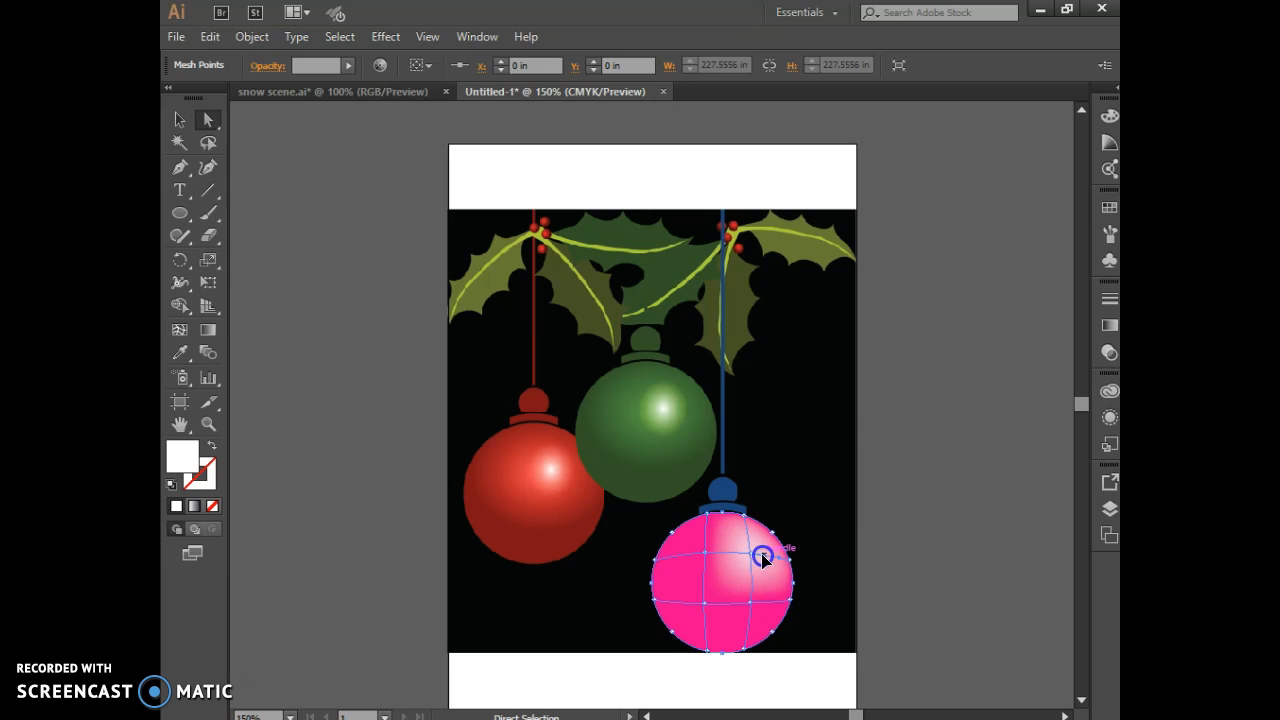
left_click_drag(759, 556, 758, 555)
left_click(705, 604)
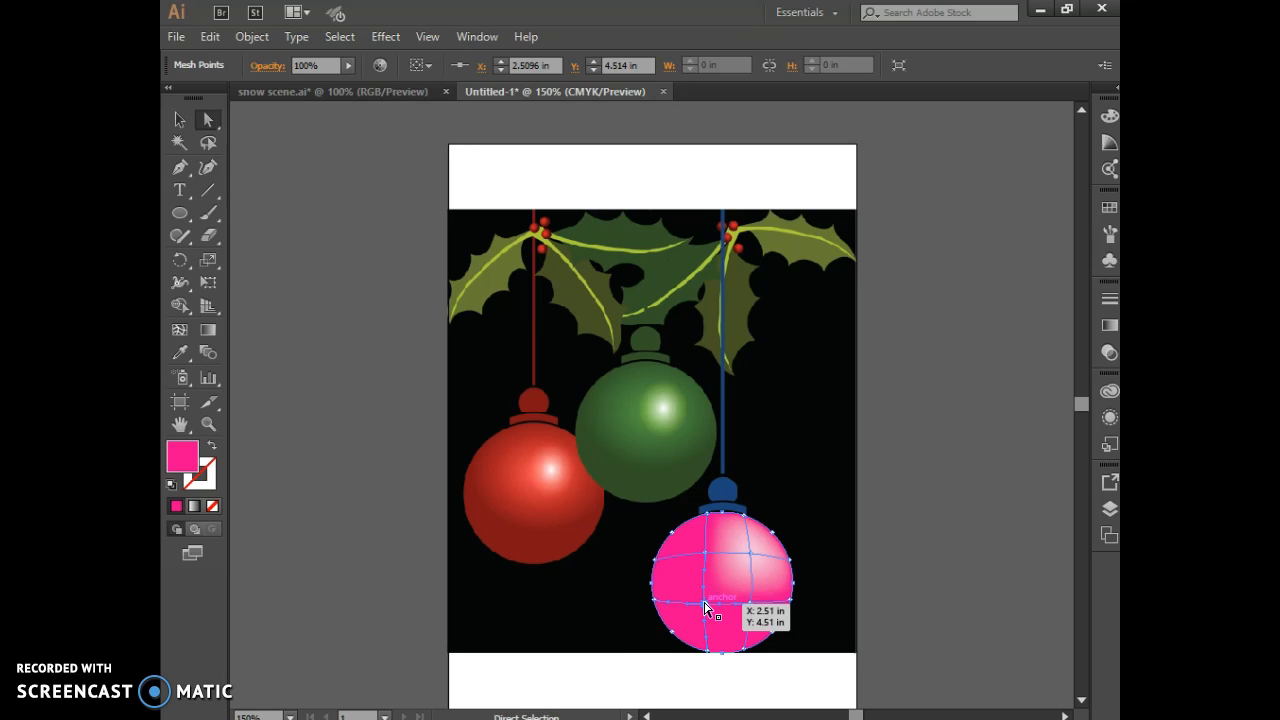
left_click(708, 651)
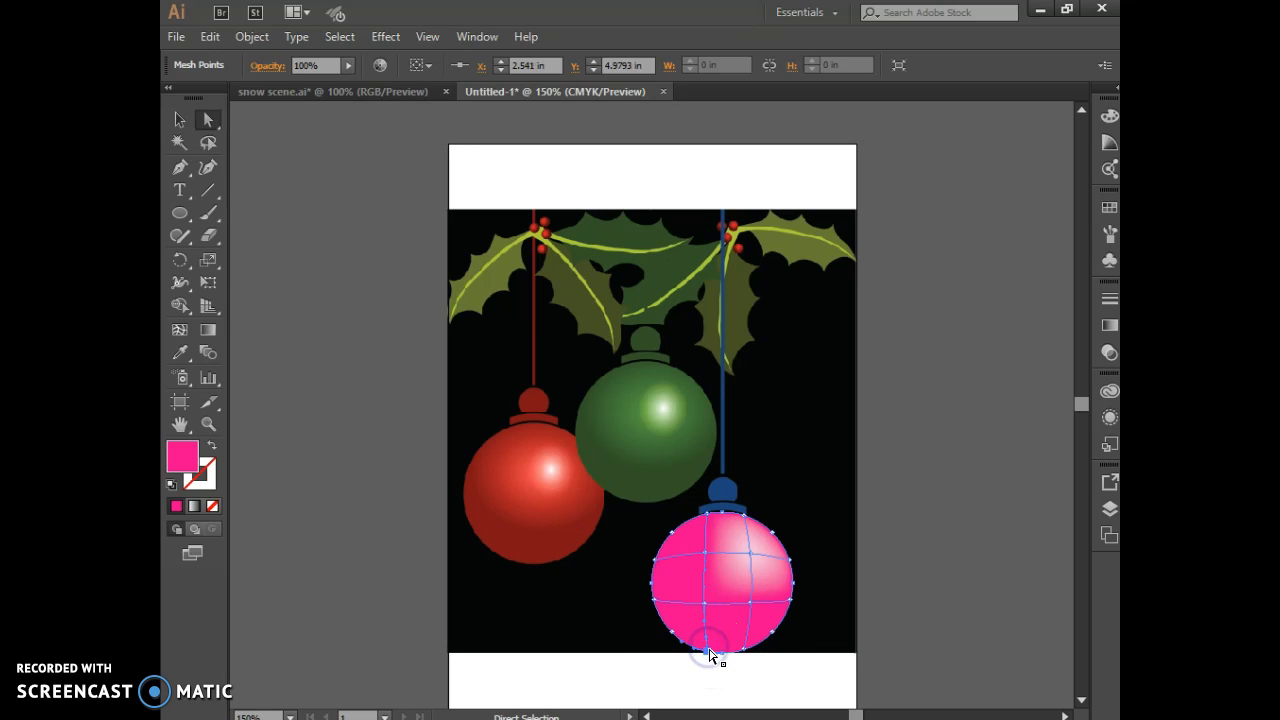
left_click_drag(708, 651, 707, 655)
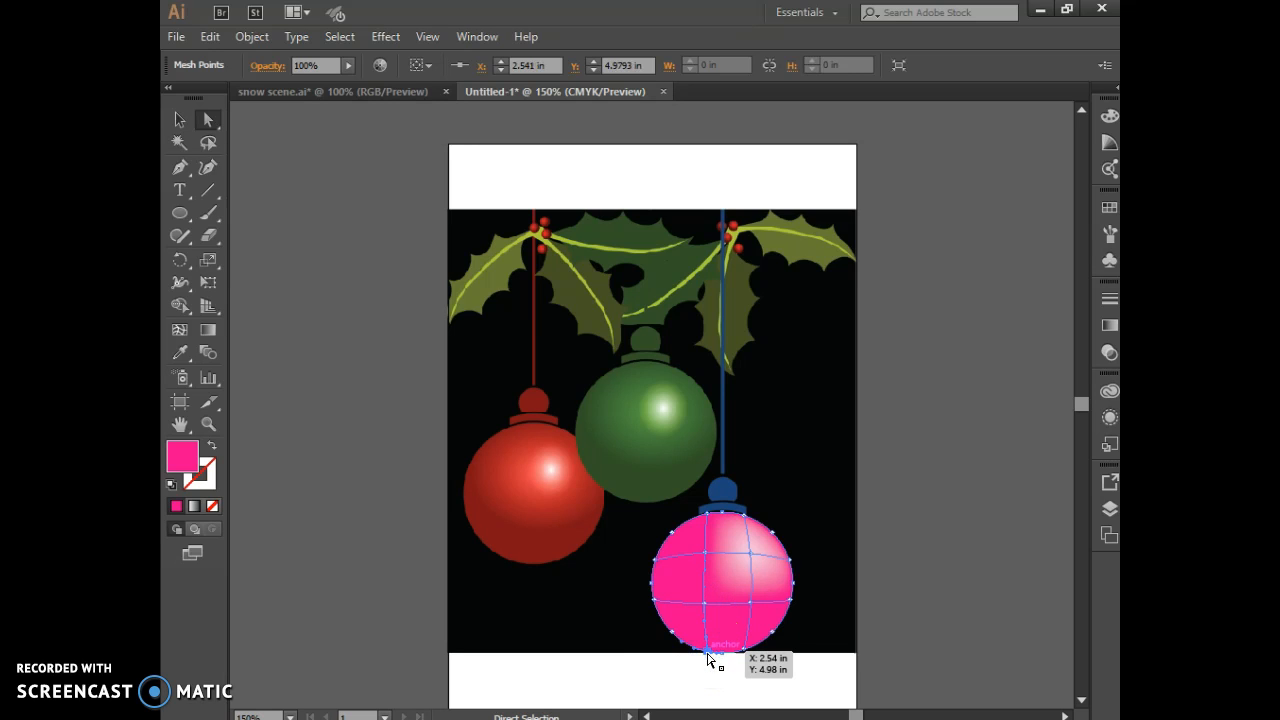
left_click(888, 610)
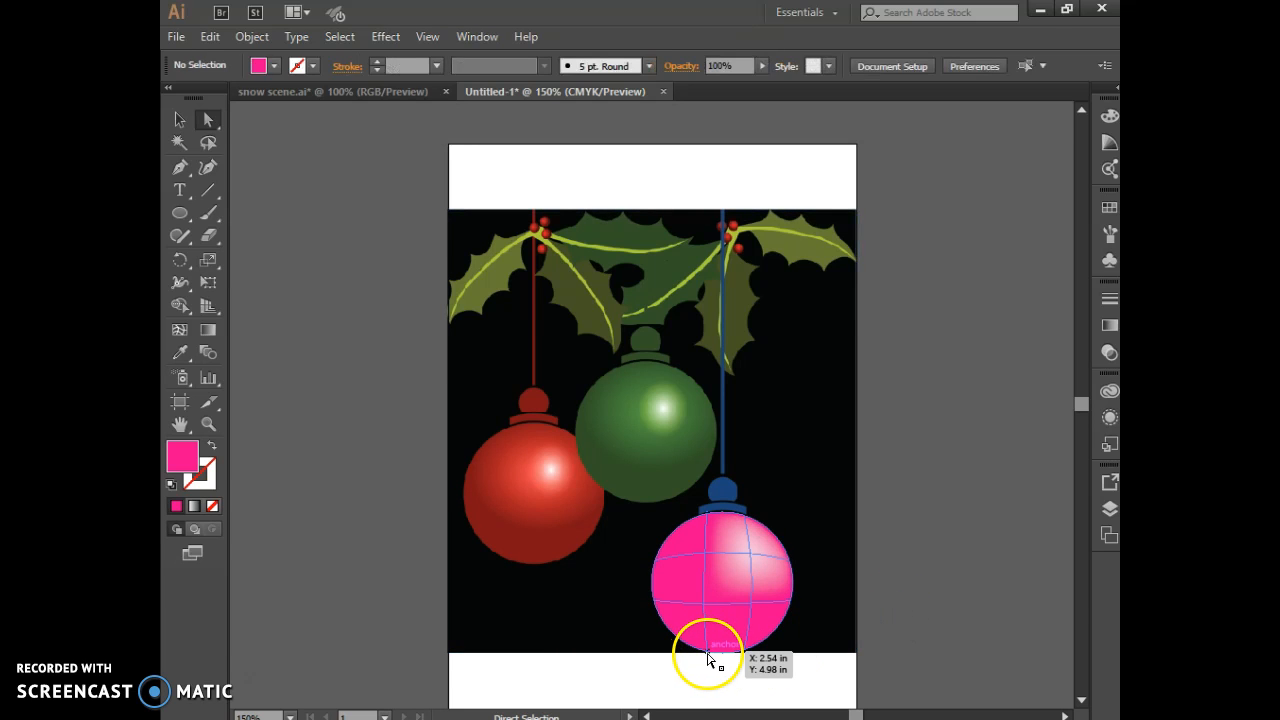
- Recolor the mesh point on the pink circle's bottom edge to dark magenta (#720C4D)
left_click(707, 655)
left_click(183, 462)
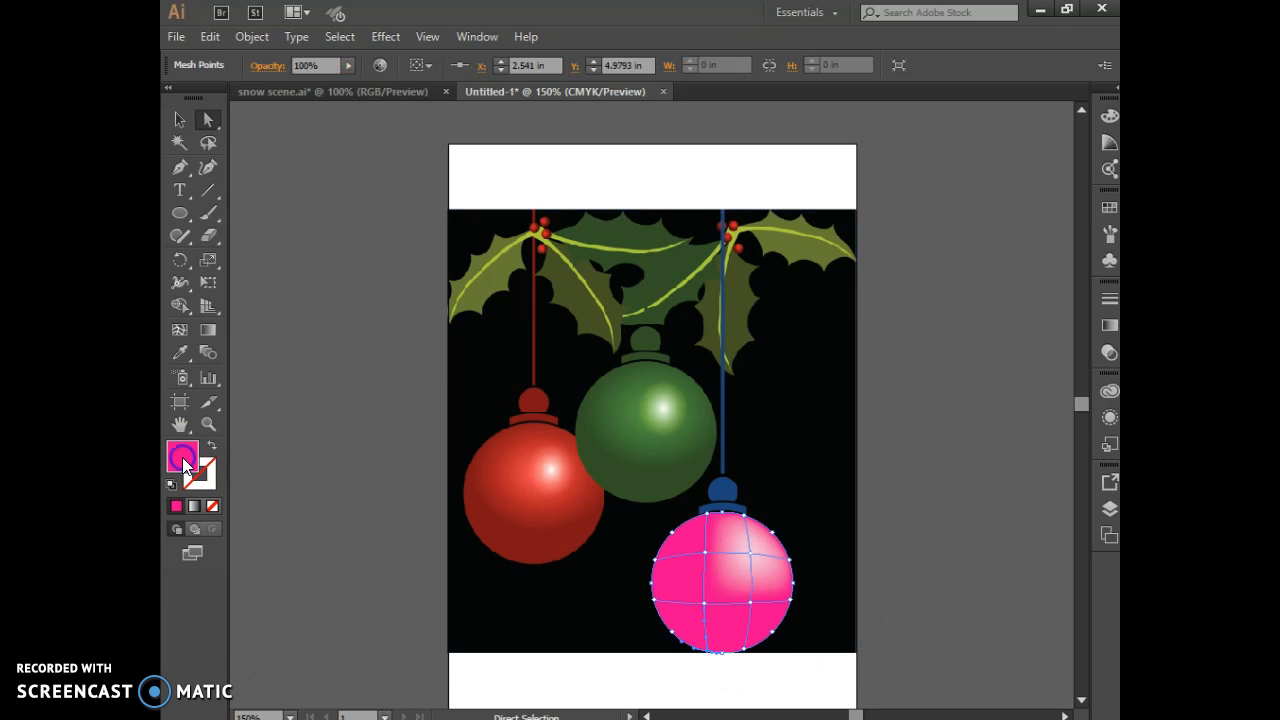
double_click(183, 462)
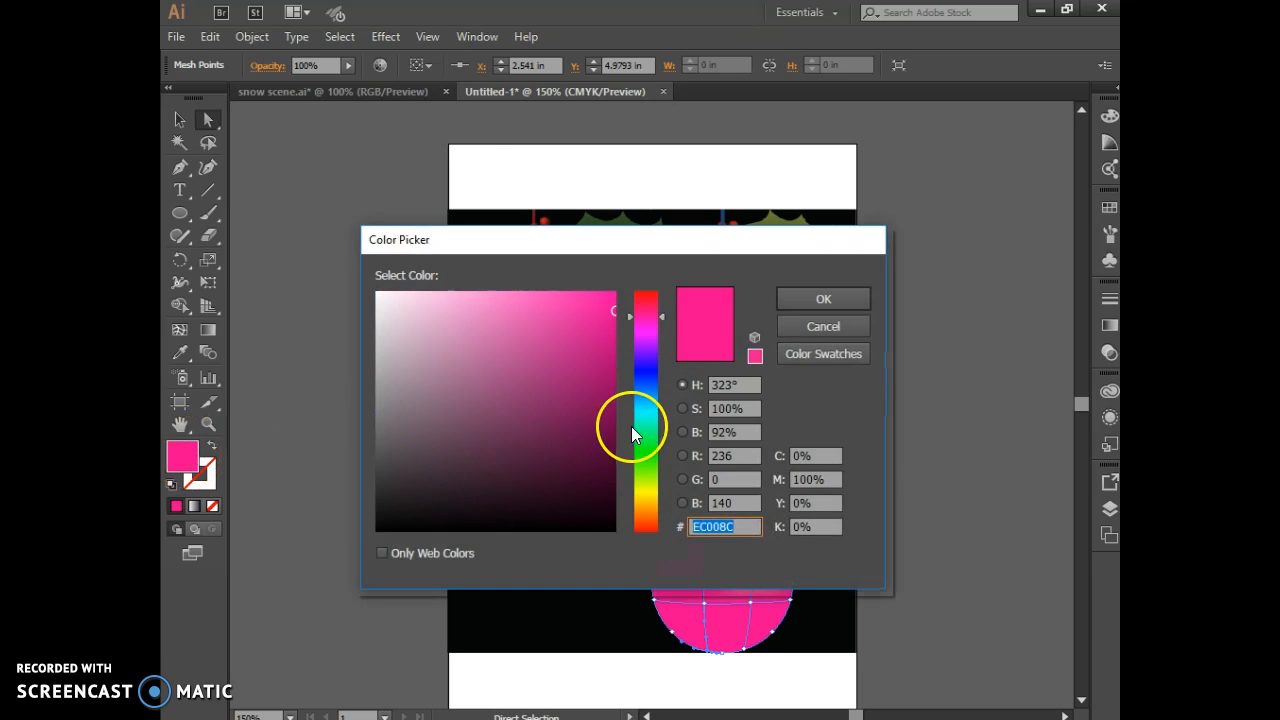
left_click(593, 451)
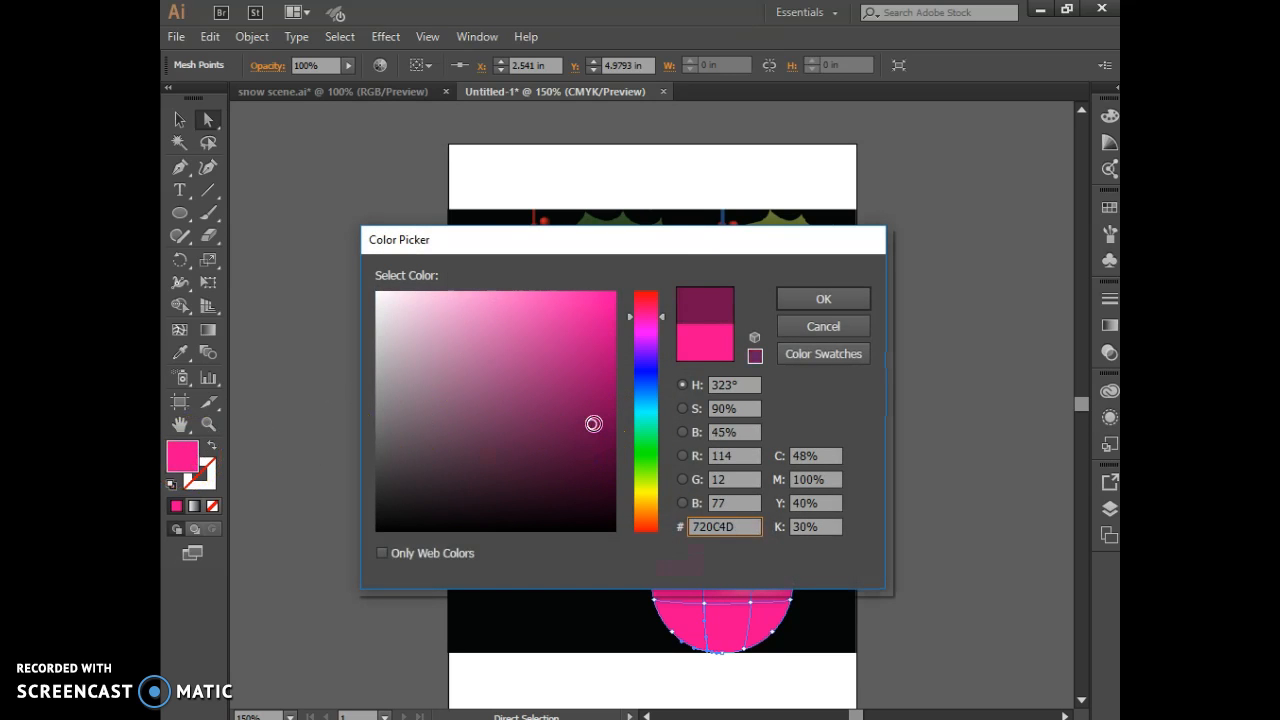
left_click(783, 301)
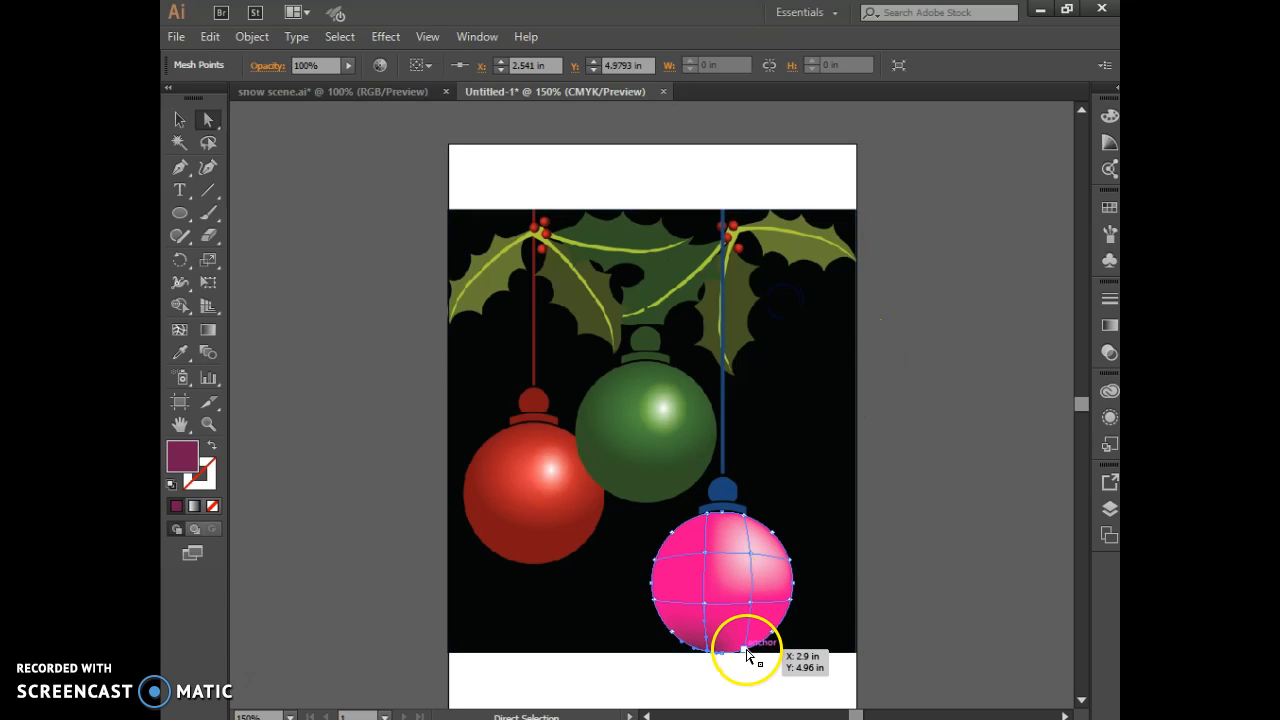
- Recolor the mesh points along the pink circle's lower edge to a medium-dark magenta (#911665) as shading, and deselect the circle
left_click_drag(748, 649, 772, 634)
left_click_drag(659, 606, 656, 603)
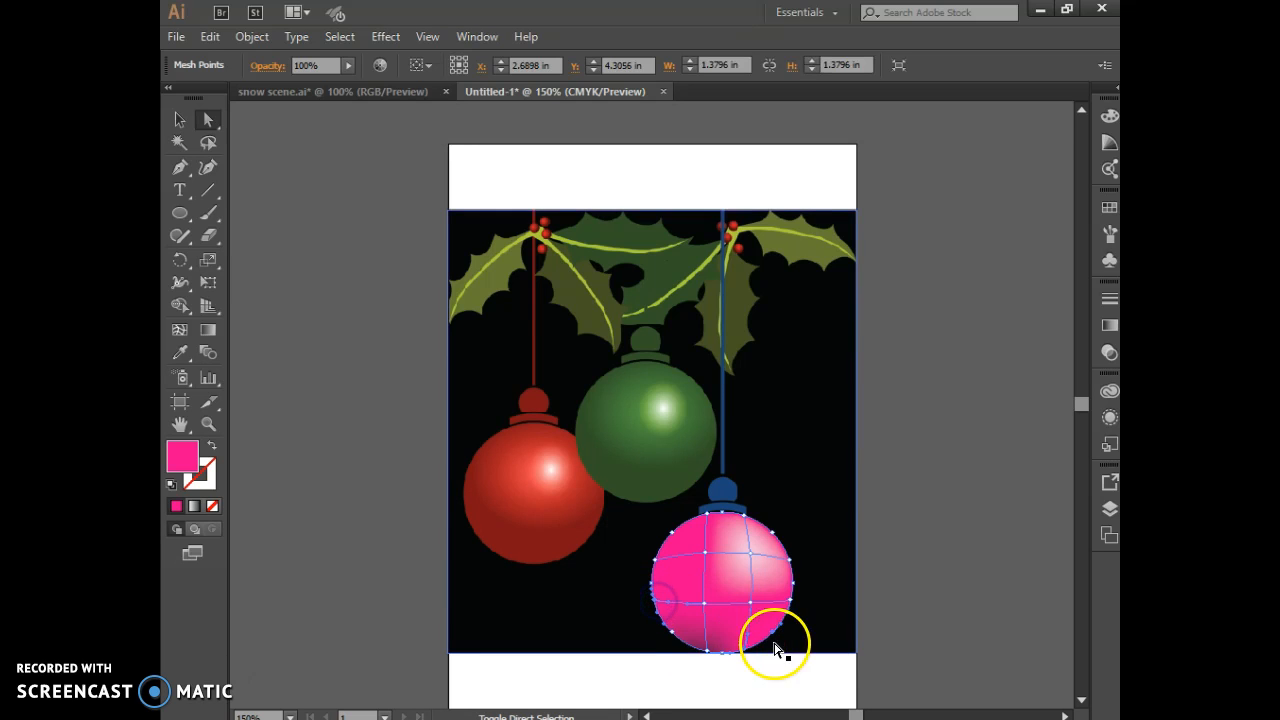
left_click(672, 633, "shift")
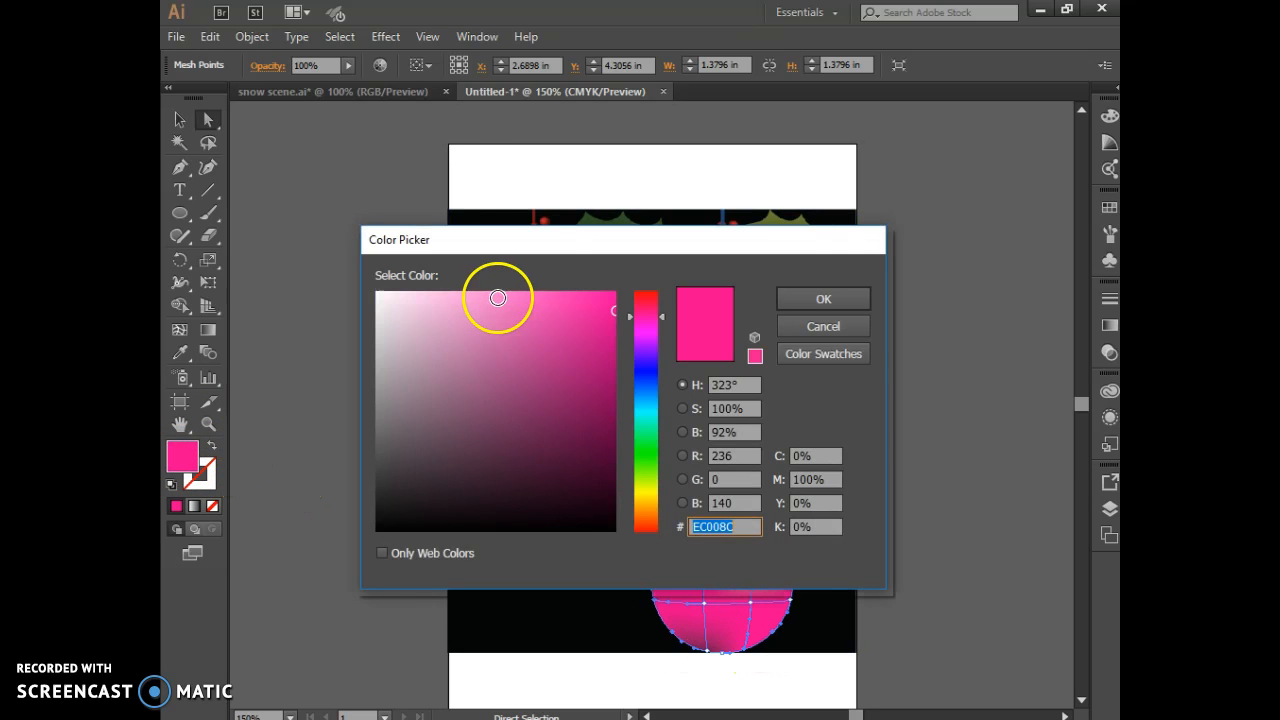
left_click(585, 381)
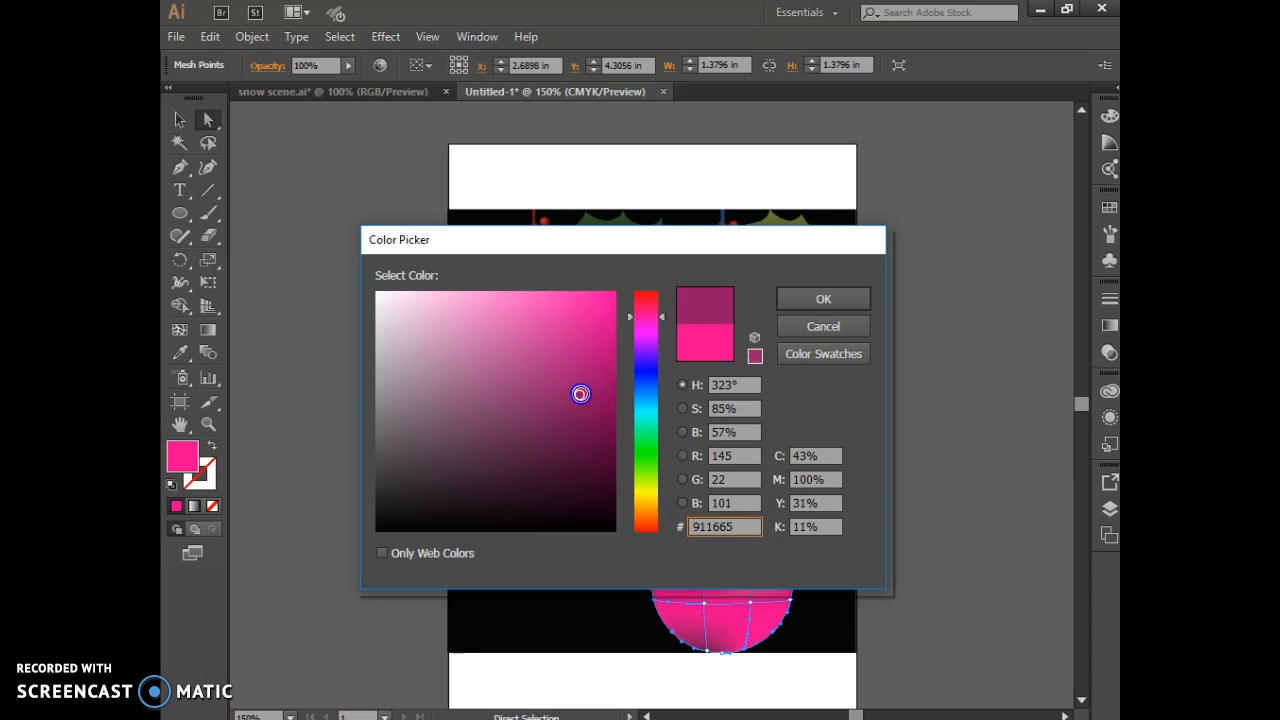
left_click(800, 305)
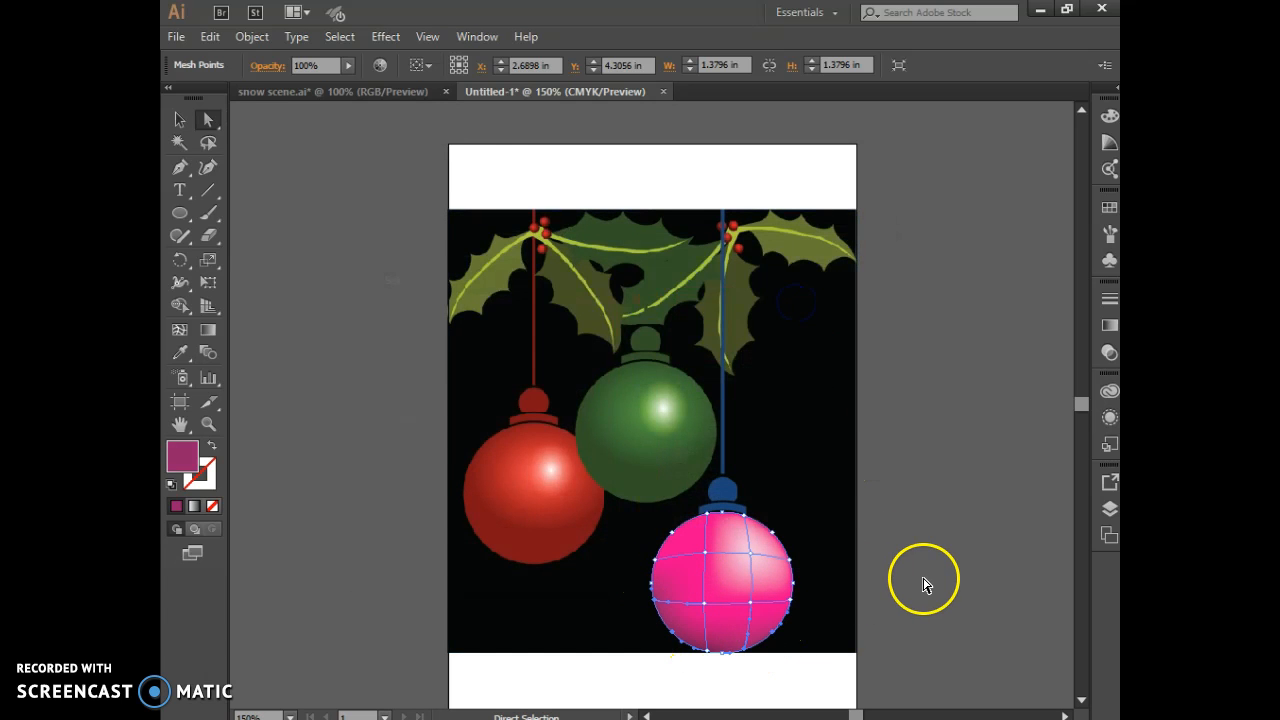
left_click(181, 119)
left_click(324, 231)
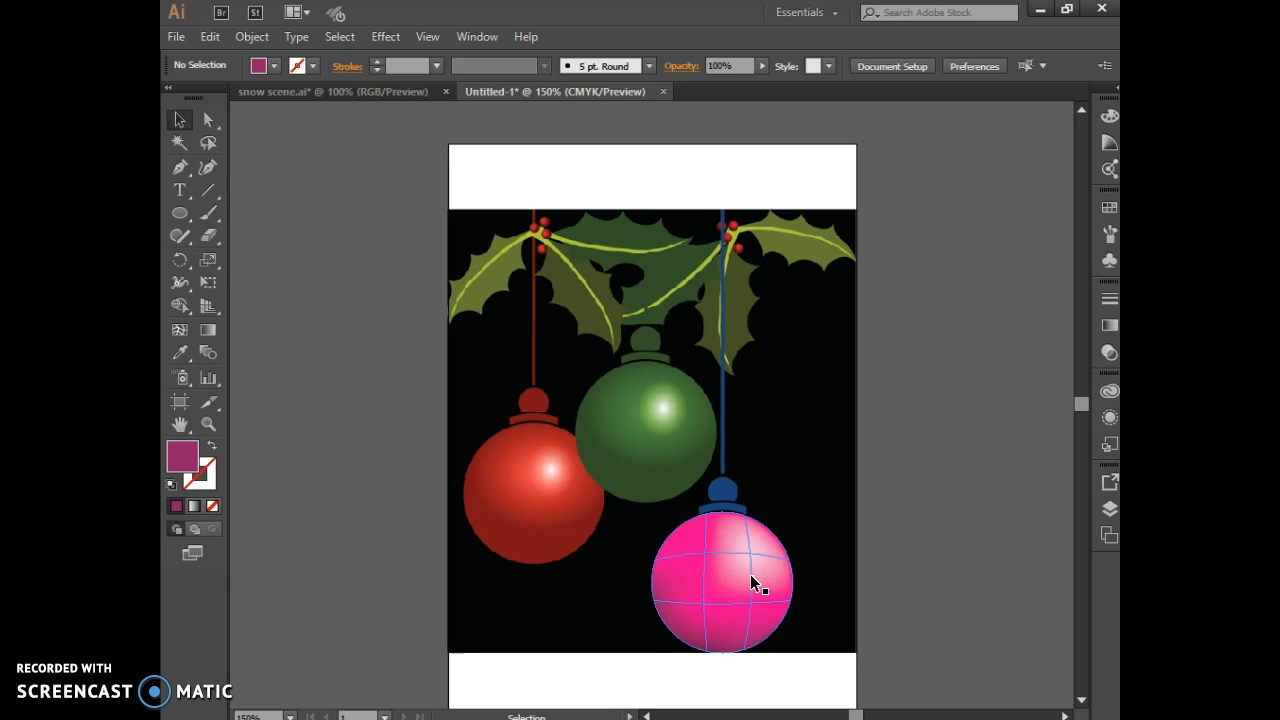
- Switch to Chrome and browse the winter card image results for other design ideas
key("alt+Tab")
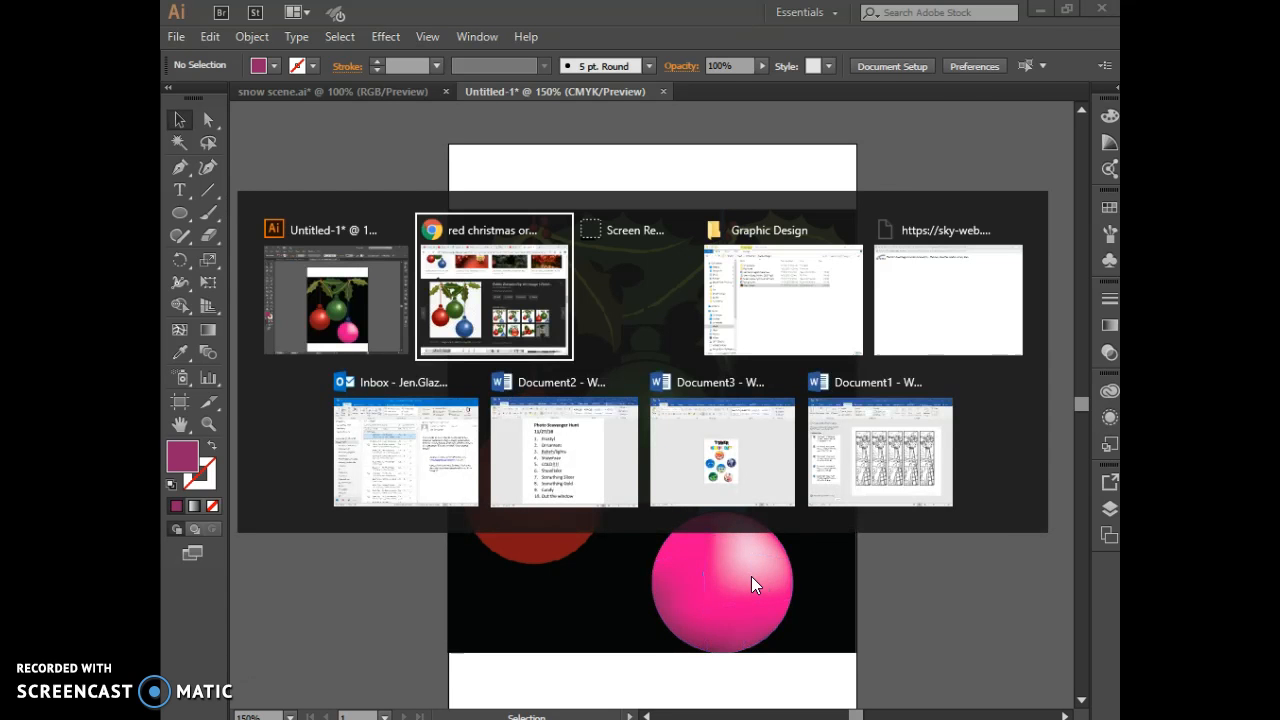
left_click(505, 318)
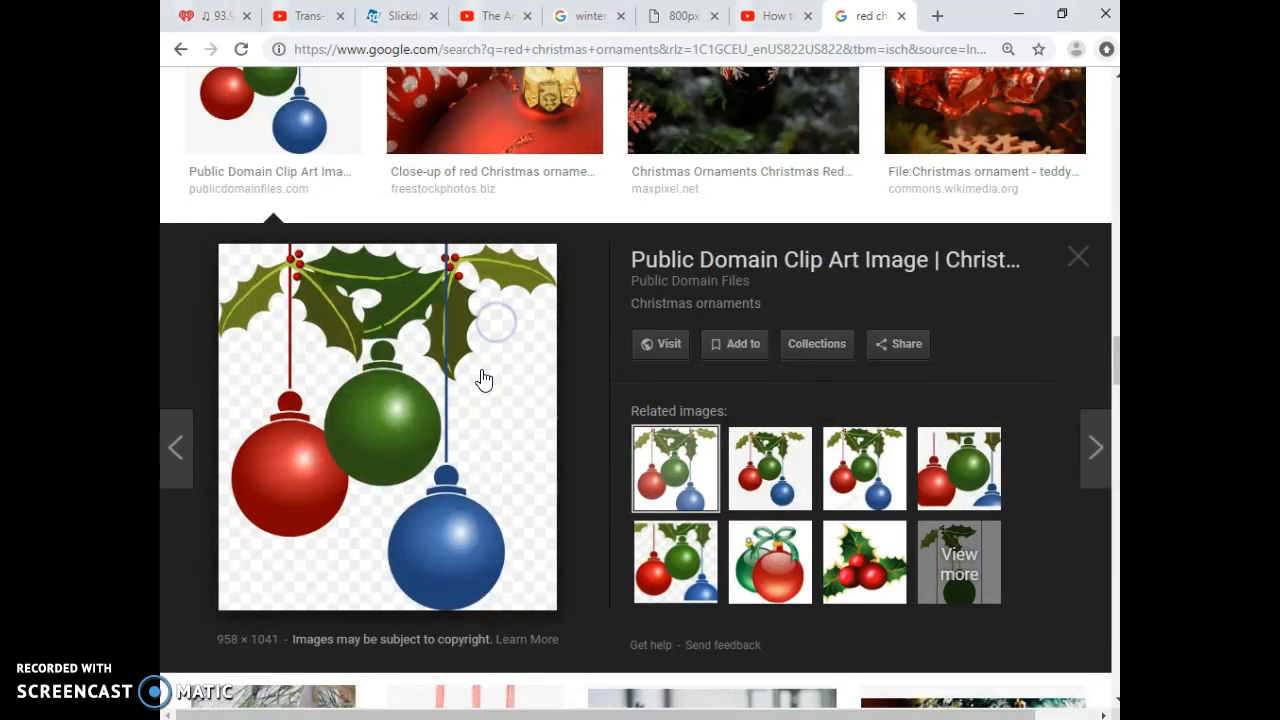
left_click(588, 16)
left_click(1078, 255)
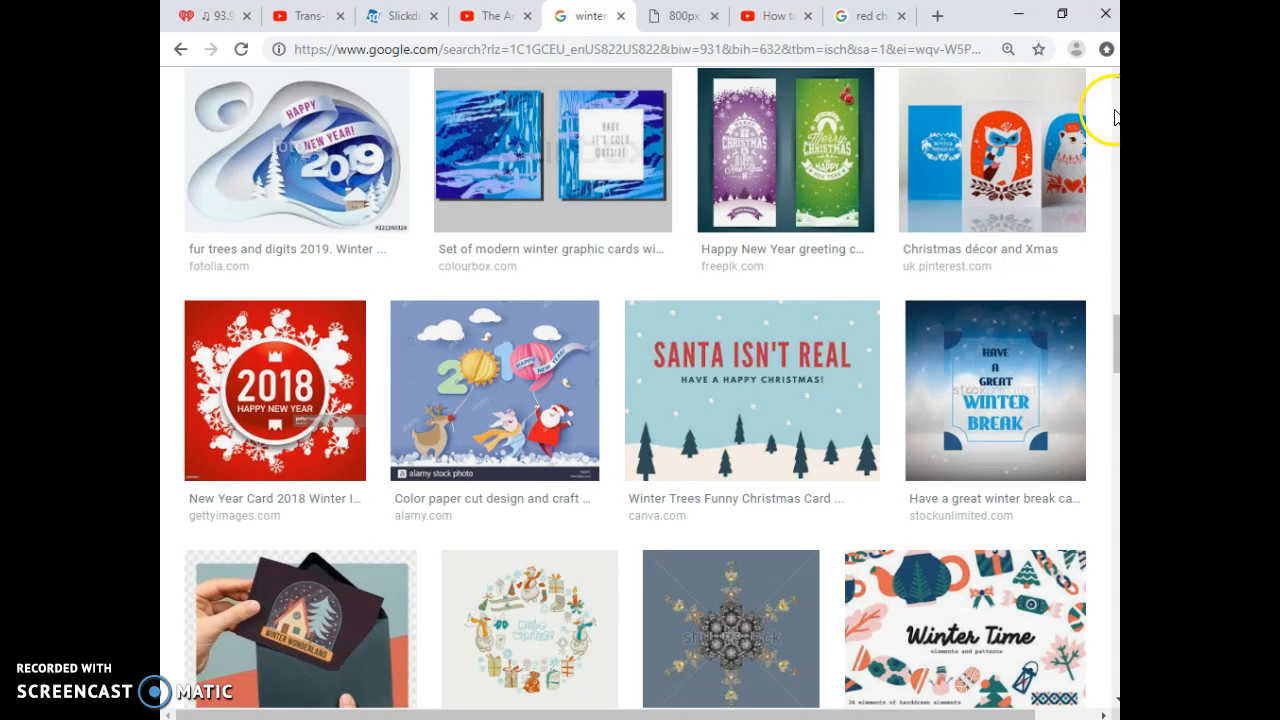
scroll(760, 480, "up", 2)
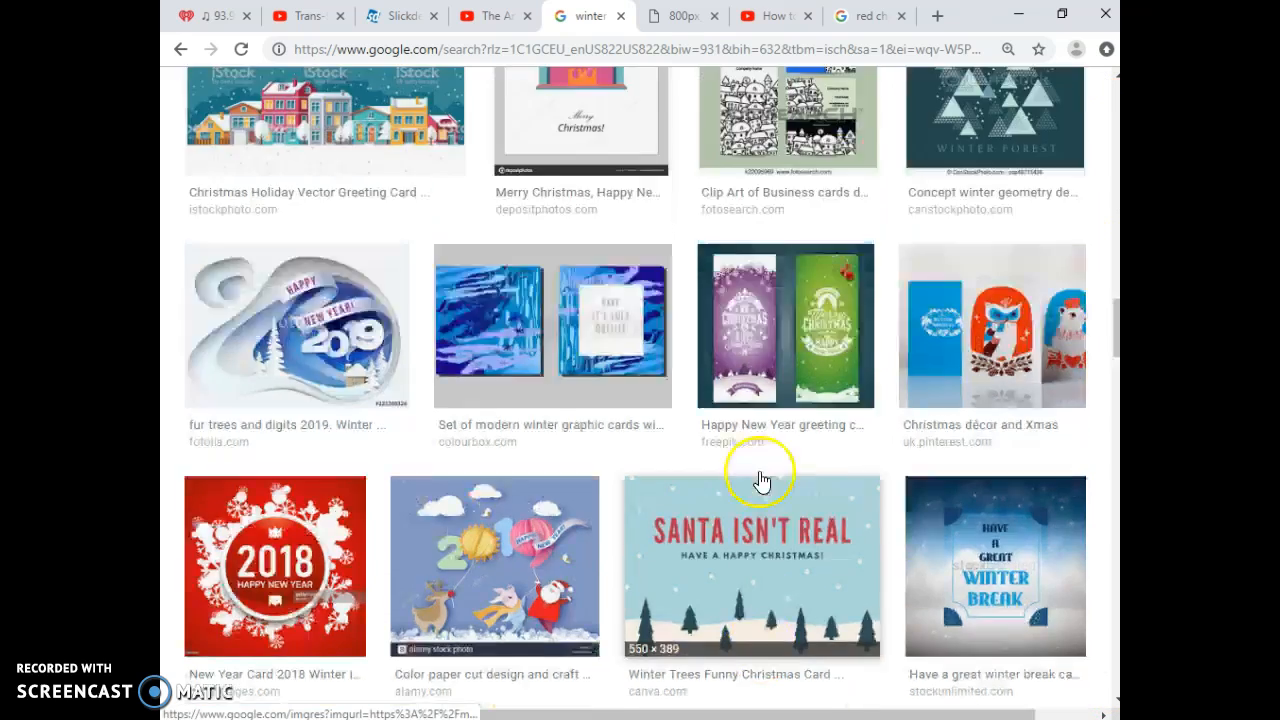
scroll(762, 482, "up", 3)
scroll(760, 482, "up", 2)
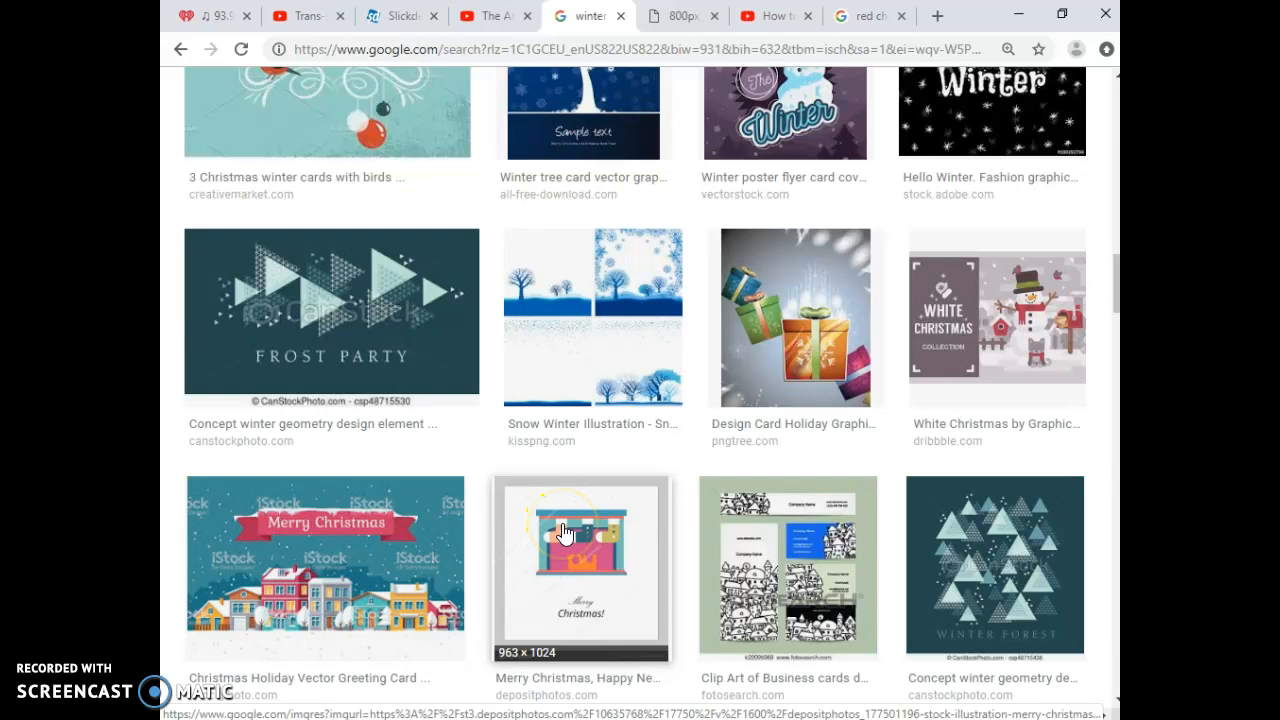
scroll(578, 587, "up", 2)
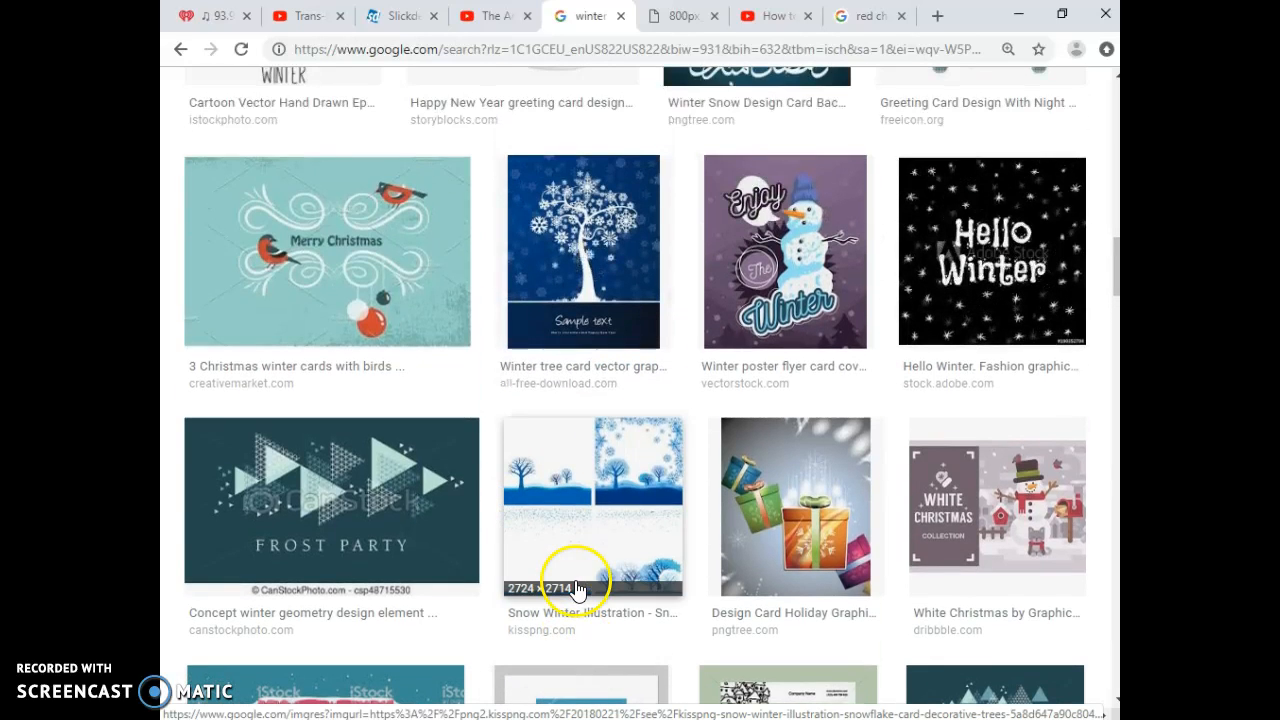
scroll(601, 511, "up", 4)
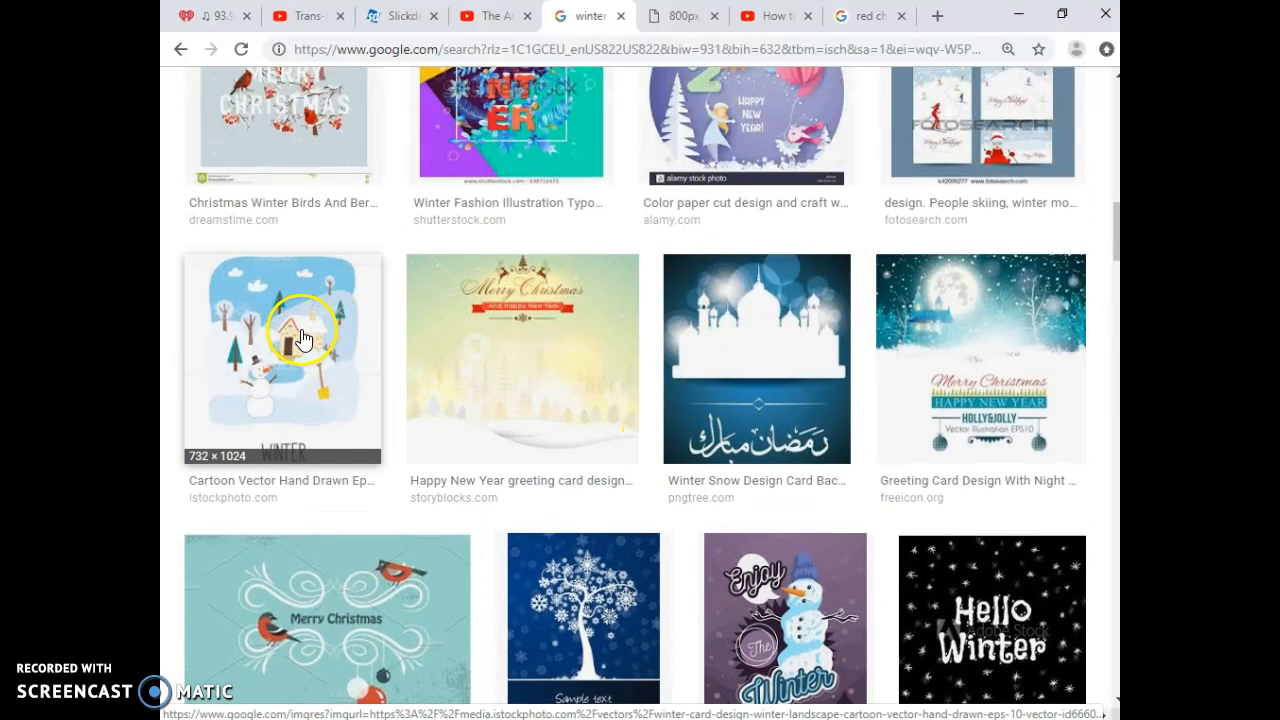
scroll(796, 472, "up", 1)
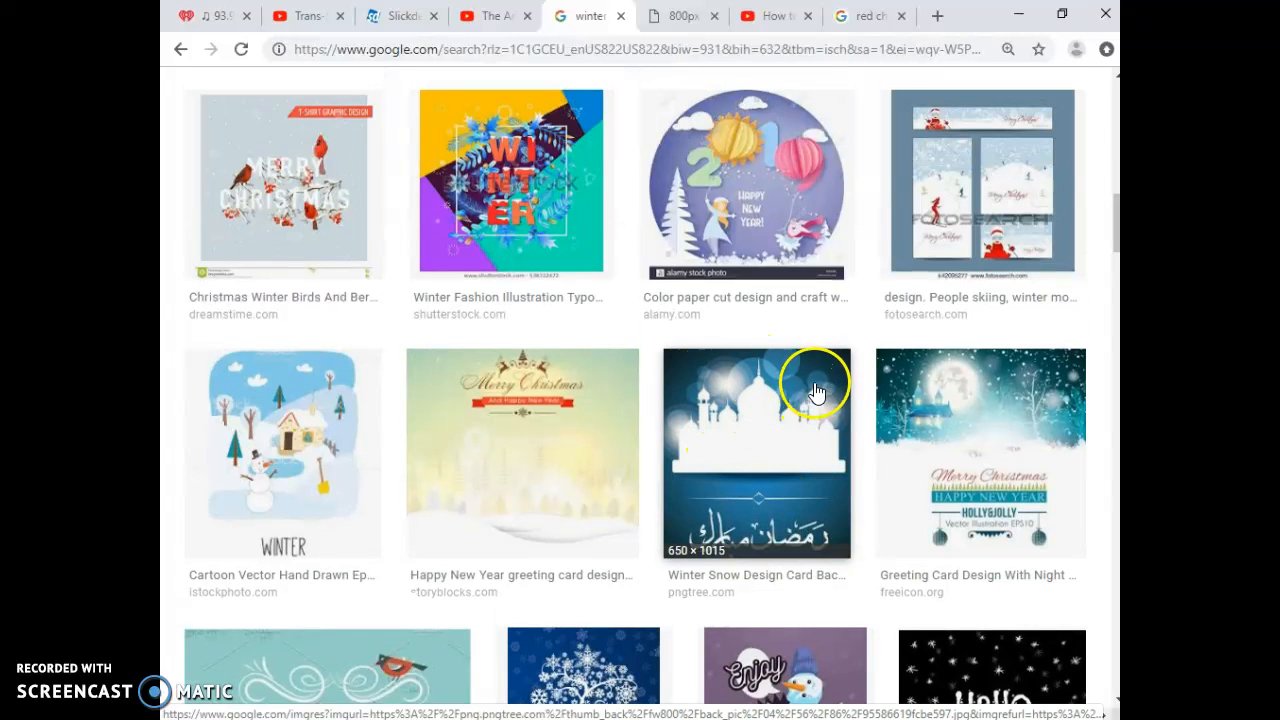
scroll(752, 463, "up", 1)
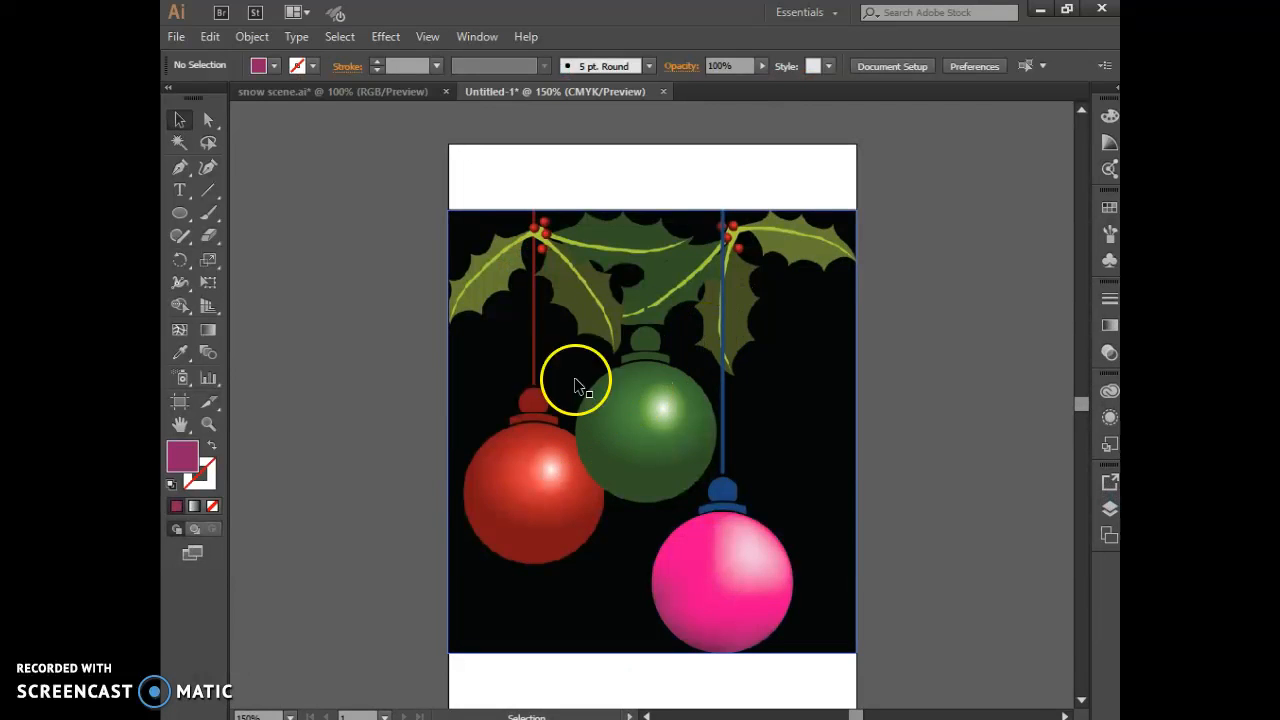
- Start a new document in Illustrator and review its width and height settings
left_click(180, 38)
left_click(193, 59)
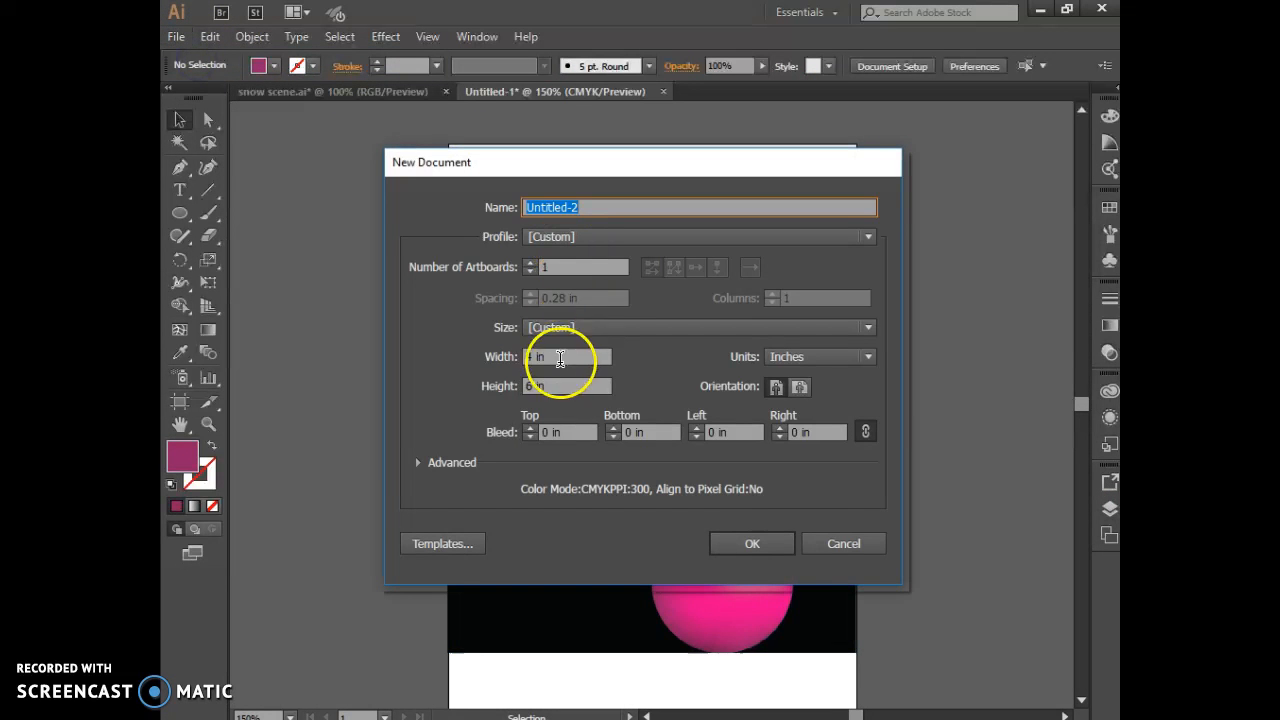
left_click(530, 388)
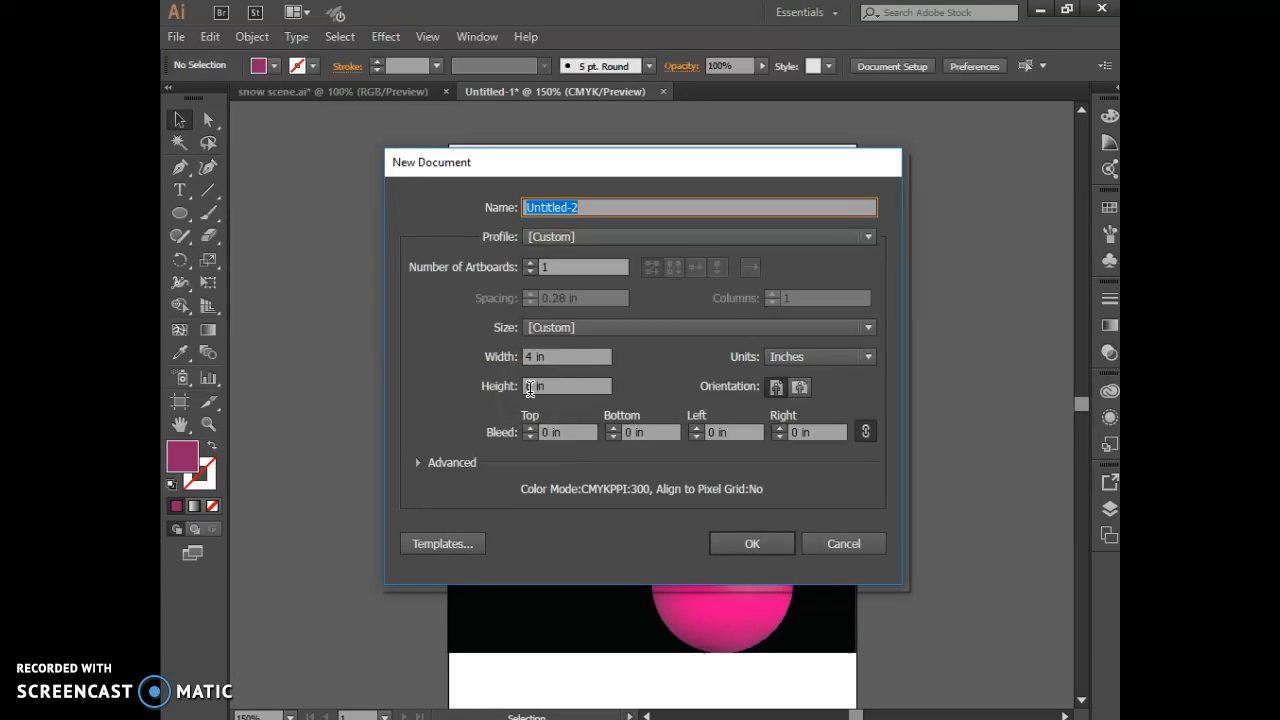
left_click(533, 357)
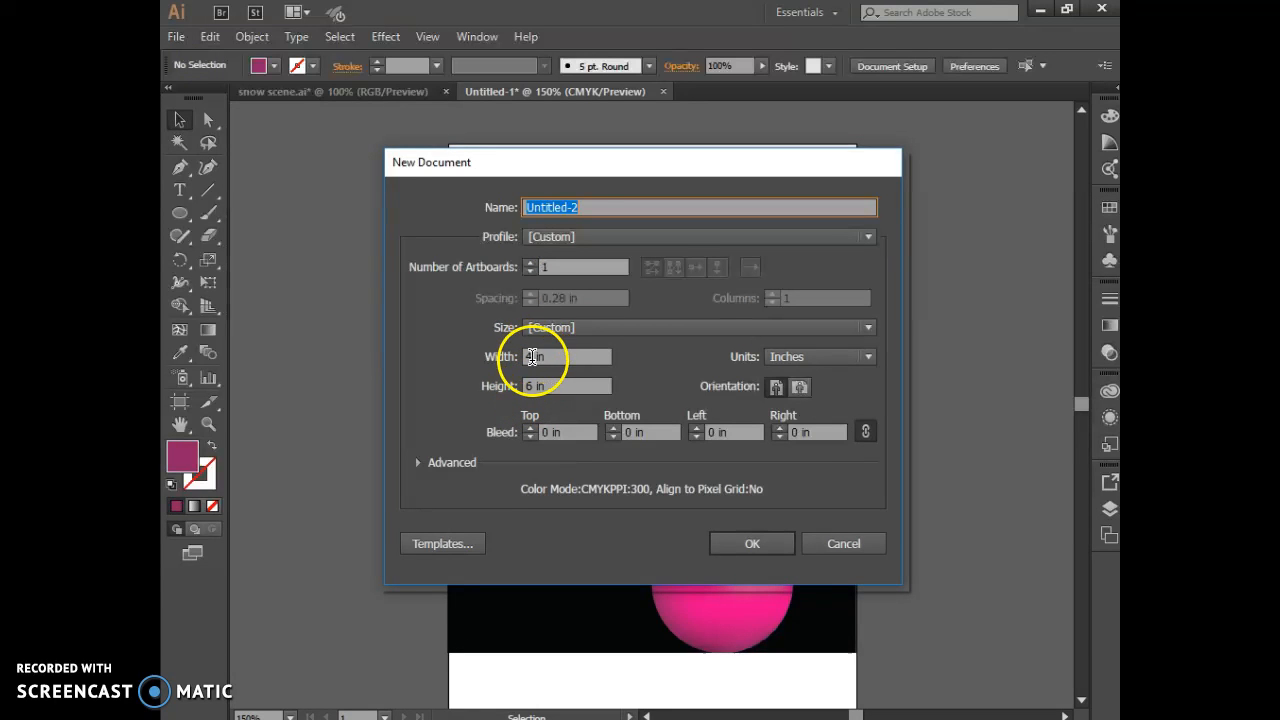
left_click(530, 388)
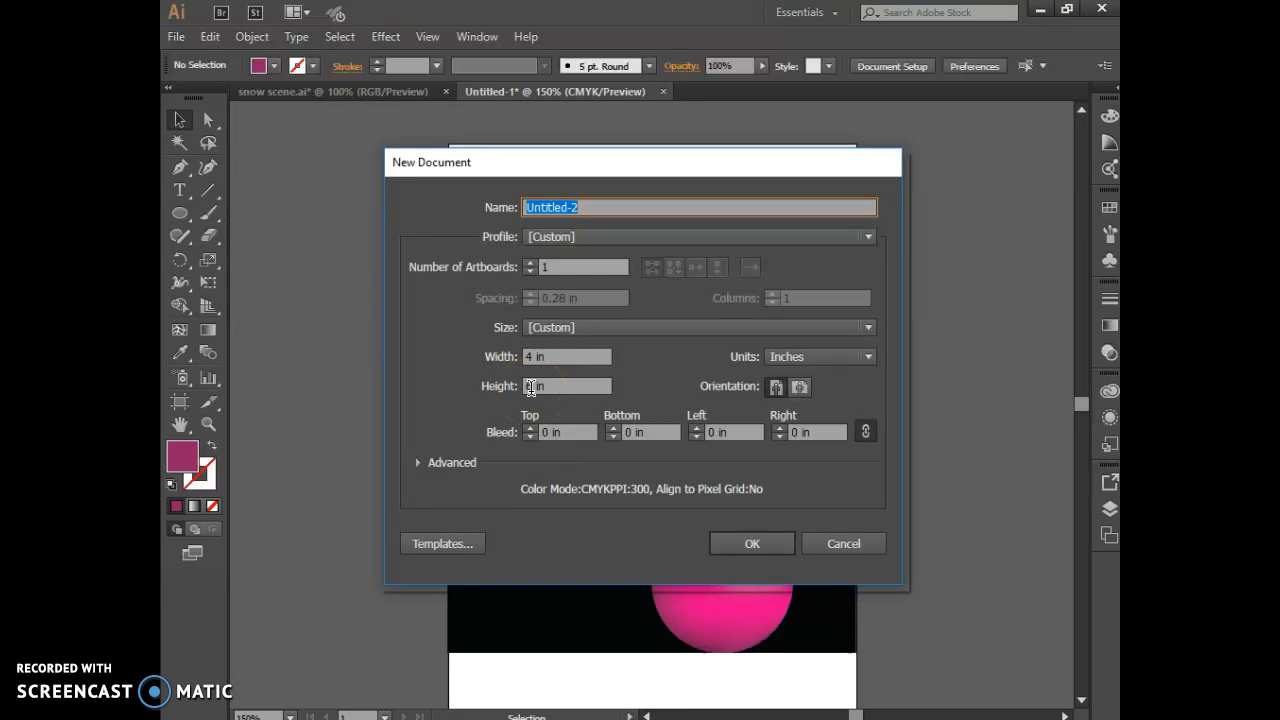